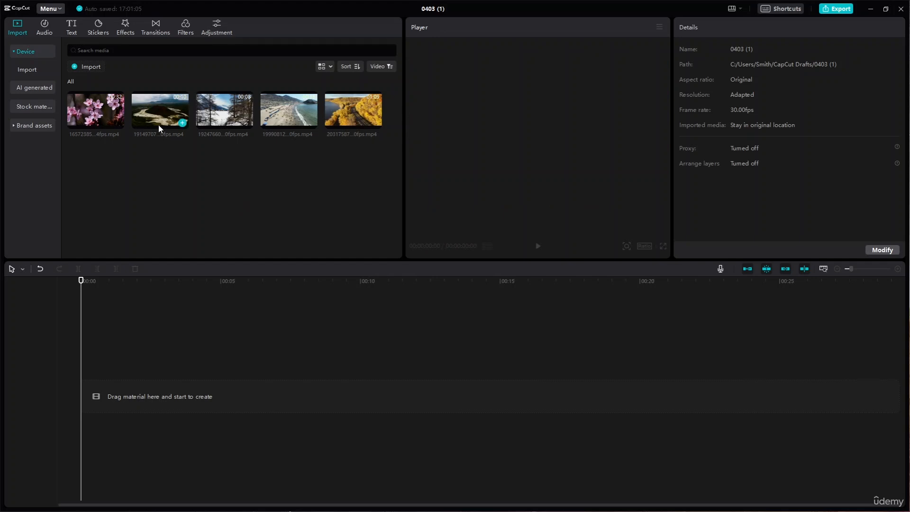
# - Build the timeline from the autumn road clip trimmed to 10 seconds, followed directly by the cherry blossom clip
pyautogui.moveTo(359, 120); pyautogui.dragTo(76, 395)
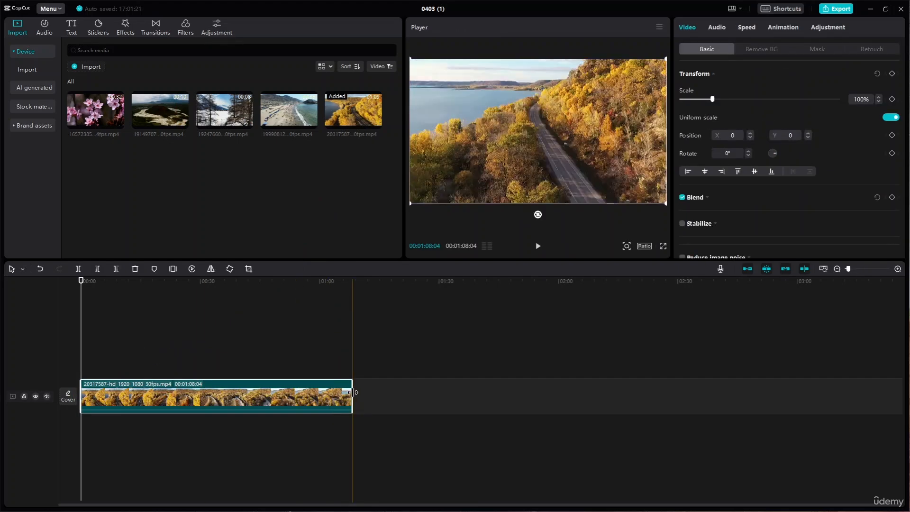
pyautogui.moveTo(352, 403); pyautogui.dragTo(140, 403)
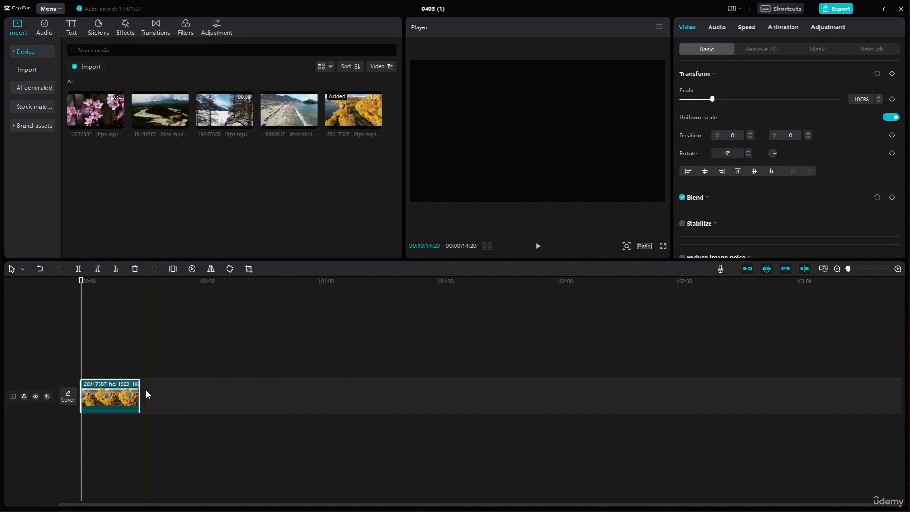
pyautogui.scroll(5, 146, 392)
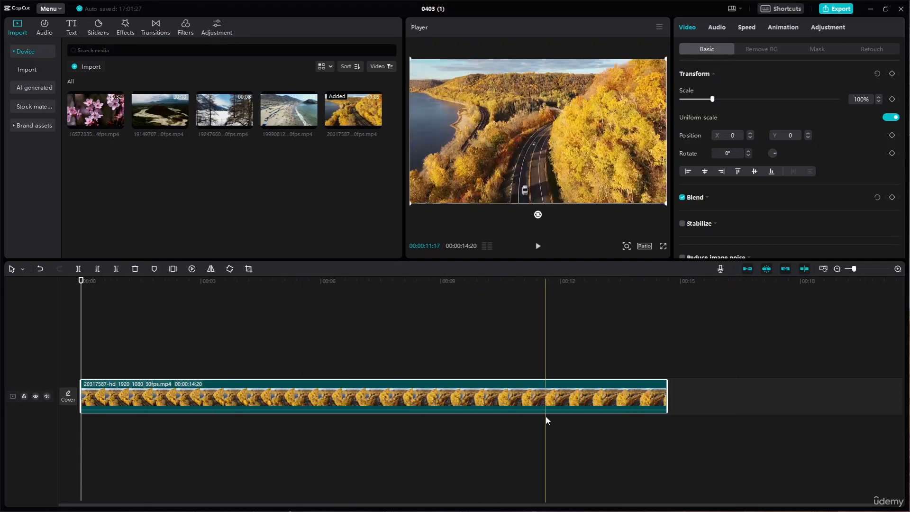
pyautogui.moveTo(659, 400); pyautogui.dragTo(480, 398)
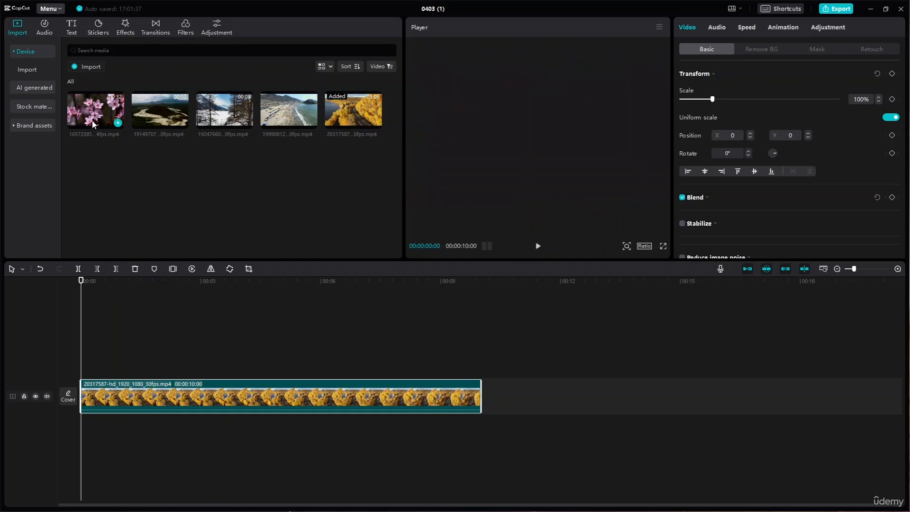
pyautogui.moveTo(115, 119); pyautogui.dragTo(496, 394)
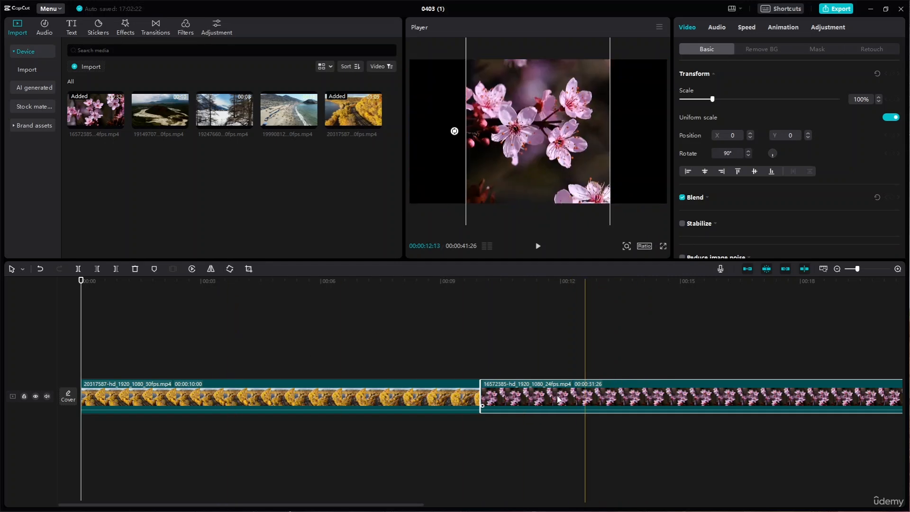
# - Try rotating the cherry blossom clip in 90° steps to 180°, and undo the rotation
pyautogui.click(230, 269)
pyautogui.hotkey('ctrl', 'z')
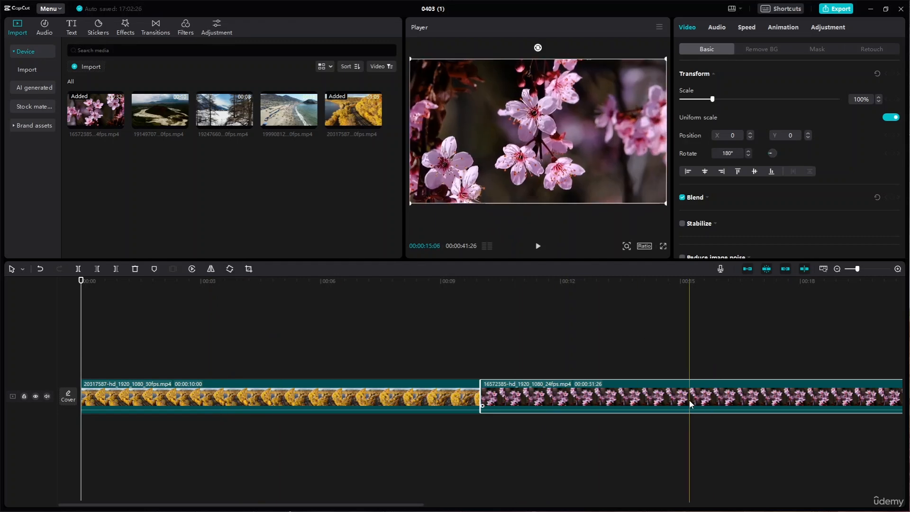
pyautogui.hotkey('ctrl', 'z')
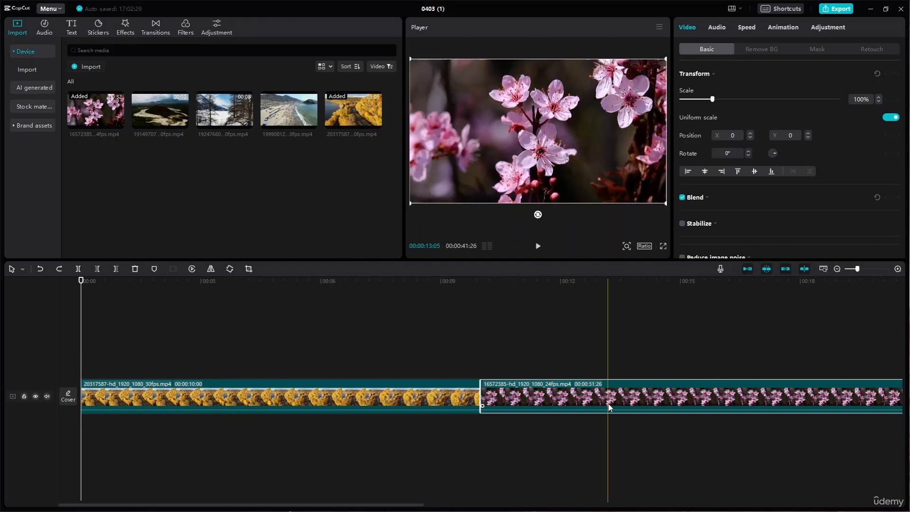
# - Open the crop settings for the autumn road clip
pyautogui.click(317, 391)
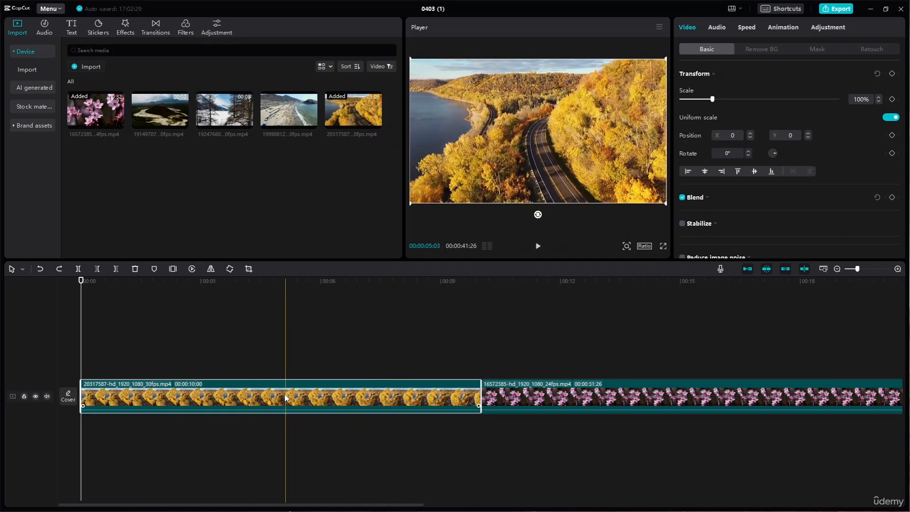
pyautogui.click(249, 269)
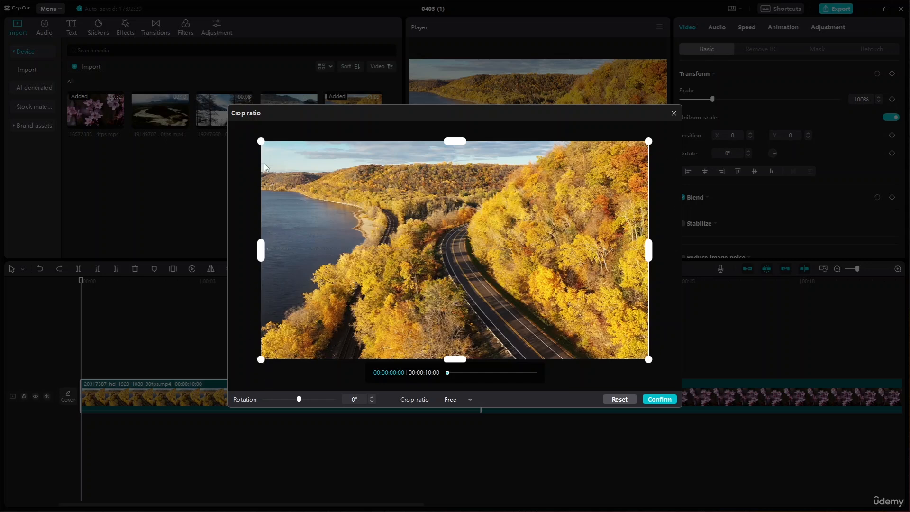
# - Try resizing the free-ratio crop frame by its corner and edges, restoring it to the full image
pyautogui.moveTo(650, 143); pyautogui.dragTo(729, 109)
pyautogui.moveTo(264, 256); pyautogui.dragTo(228, 256)
pyautogui.moveTo(263, 255); pyautogui.dragTo(209, 258)
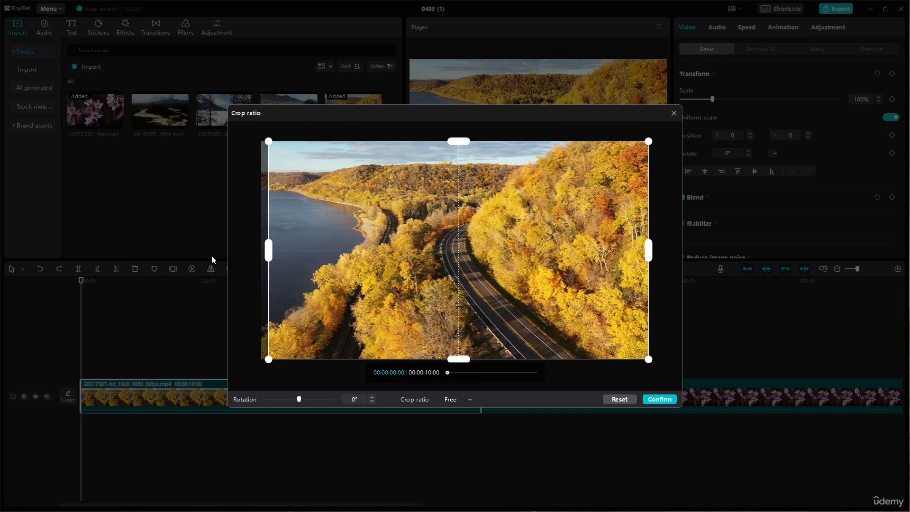
pyautogui.moveTo(455, 141); pyautogui.dragTo(476, 98)
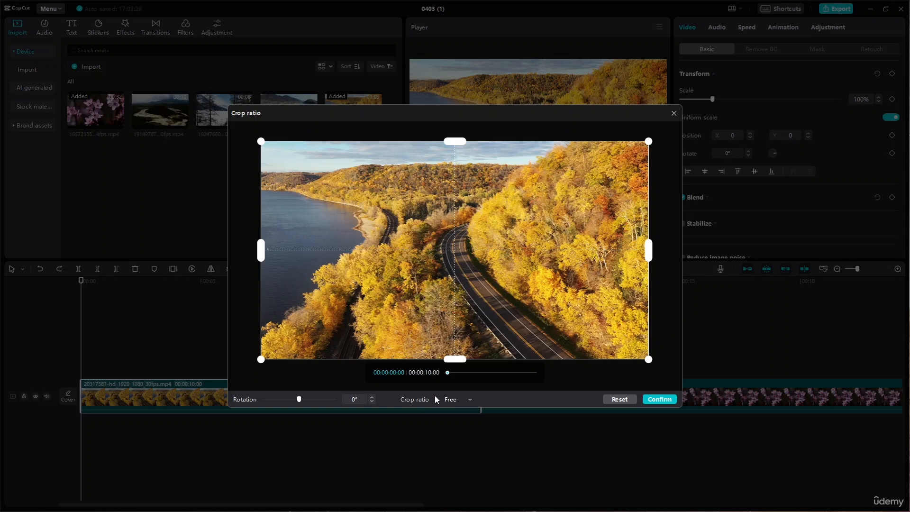
# - Try the preset crop ratios in turn on the autumn road clip: 1:1, 3:4, 4:3, 16:9 and 9:16
pyautogui.click(471, 399)
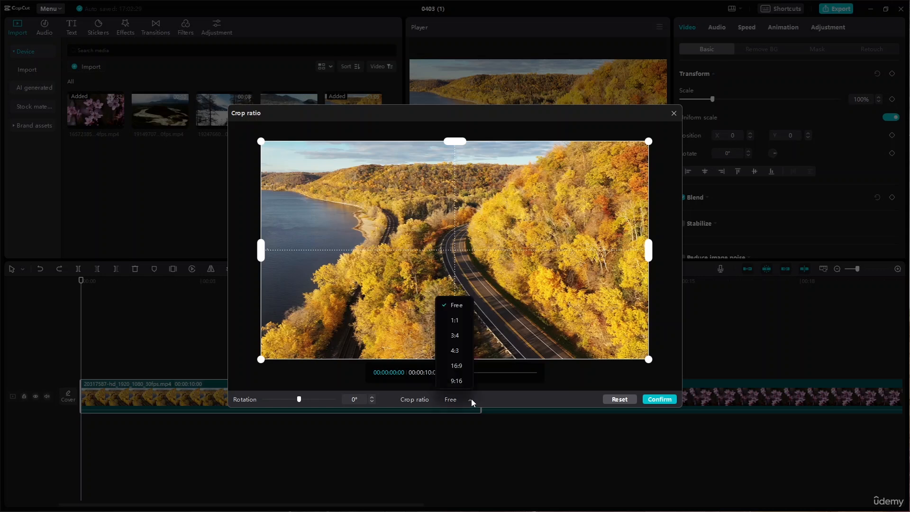
pyautogui.click(461, 318)
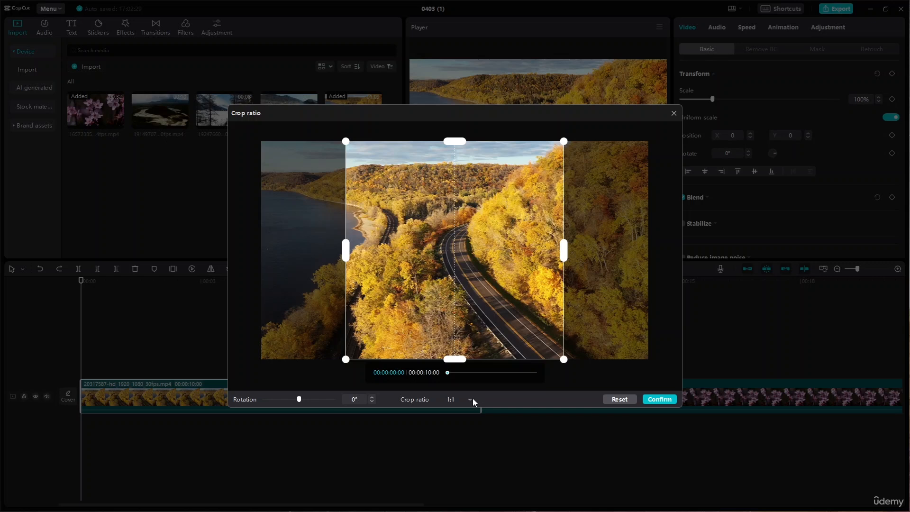
pyautogui.click(473, 398)
pyautogui.click(459, 333)
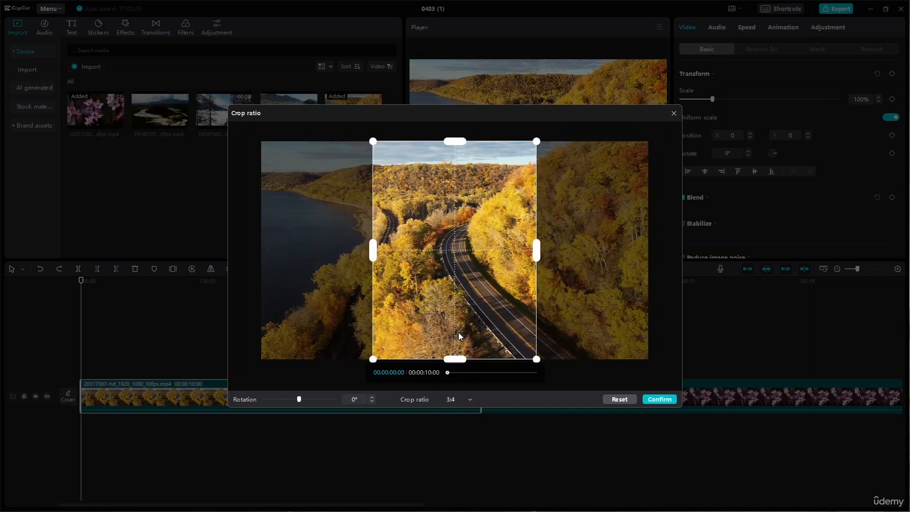
pyautogui.click(469, 401)
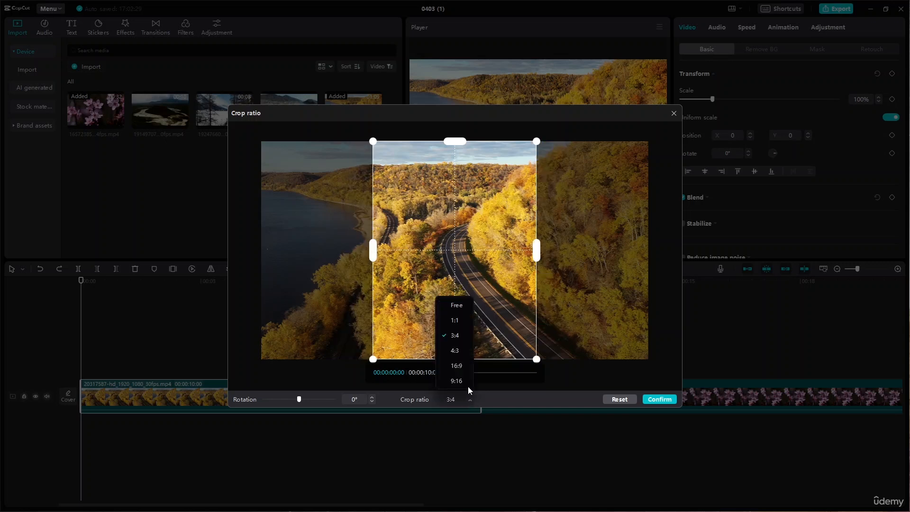
pyautogui.click(469, 352)
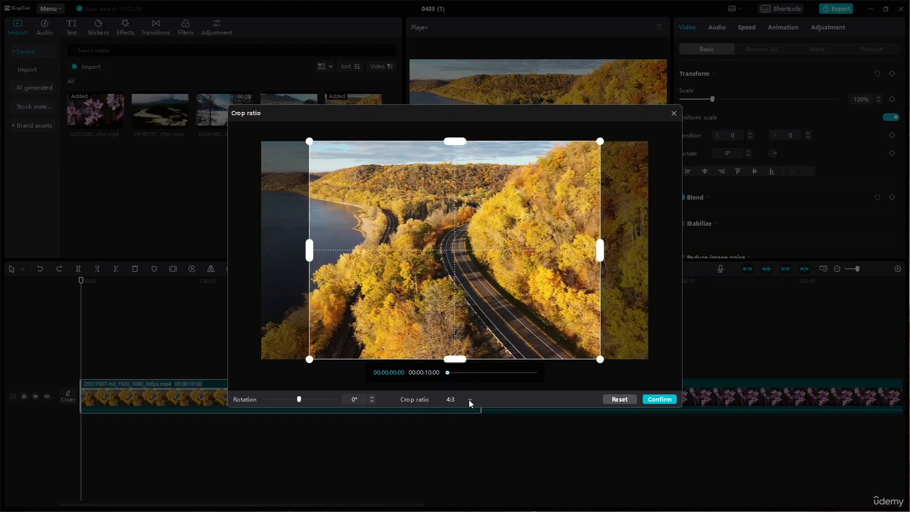
pyautogui.click(469, 399)
pyautogui.click(458, 368)
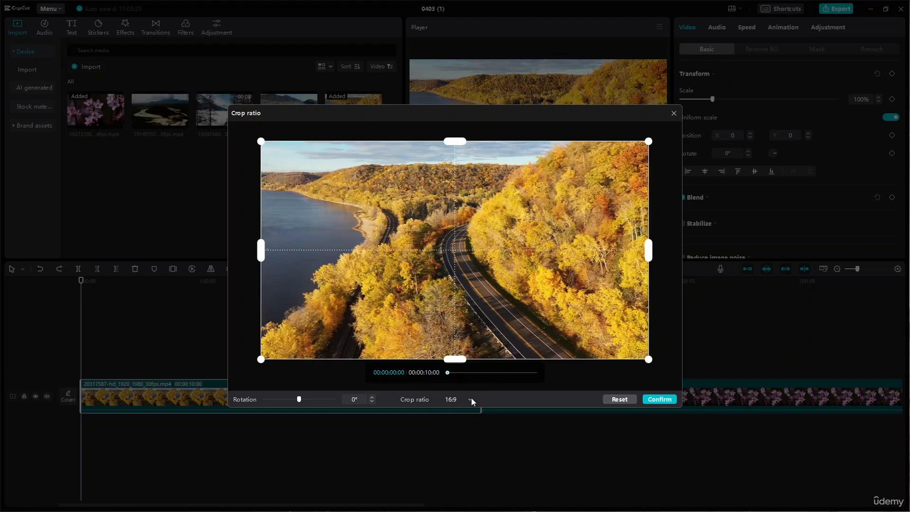
pyautogui.click(471, 397)
pyautogui.click(457, 379)
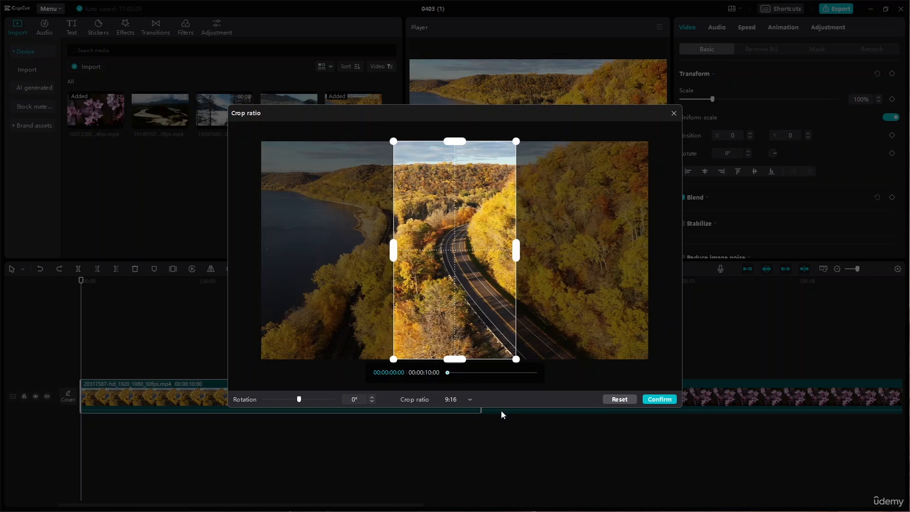
pyautogui.click(470, 399)
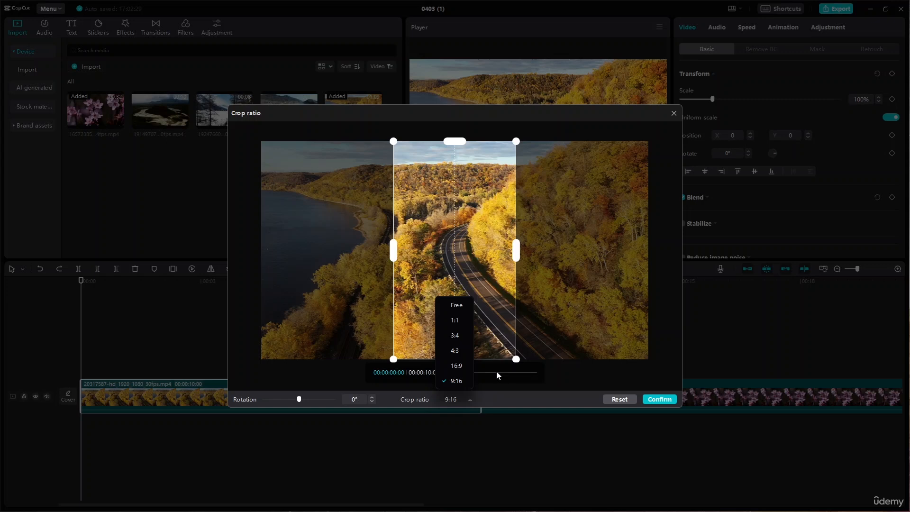
pyautogui.click(457, 383)
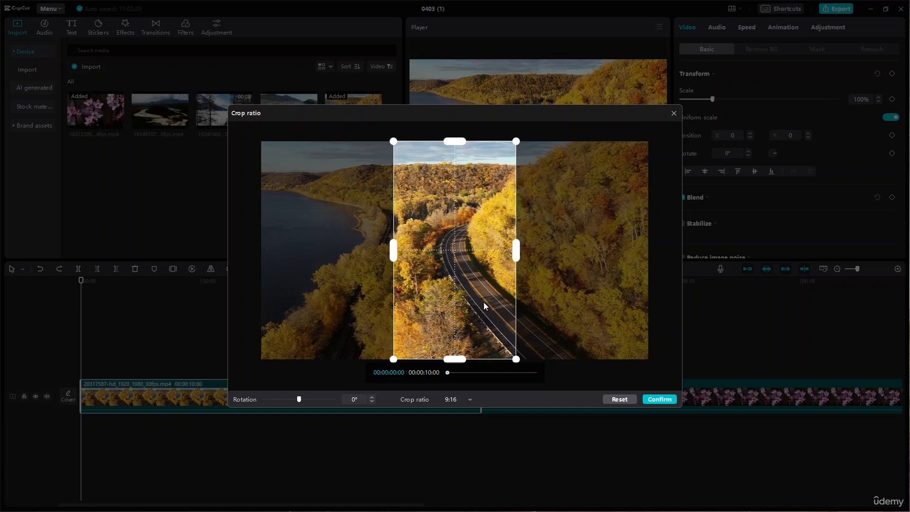
# - Try shrinking the 9:16 crop frame, shifting it across the road scene and enlarging it to full image height
pyautogui.moveTo(515, 255); pyautogui.dragTo(409, 262)
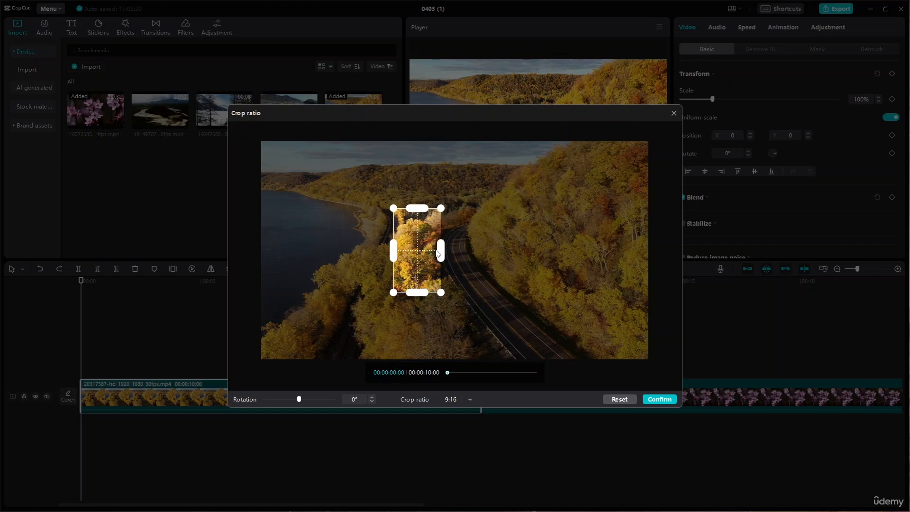
pyautogui.moveTo(438, 254); pyautogui.dragTo(514, 258)
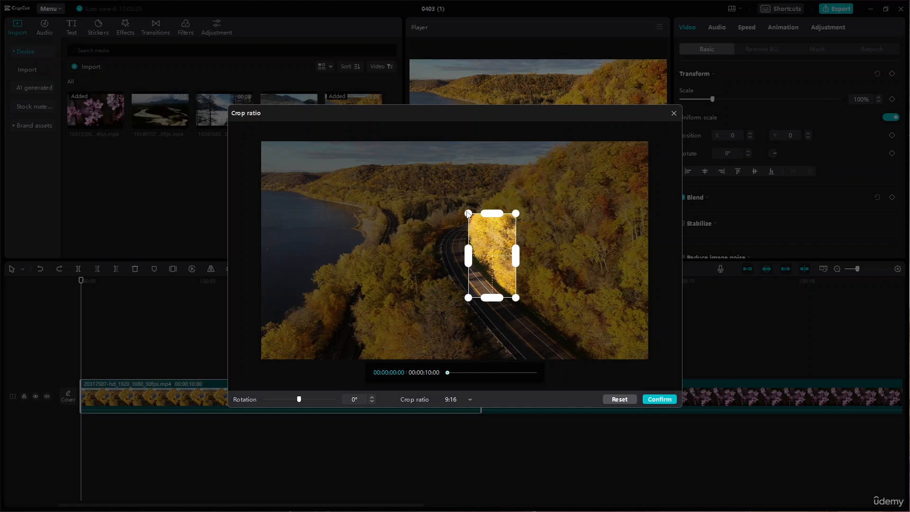
pyautogui.moveTo(478, 215); pyautogui.dragTo(348, 142)
pyautogui.moveTo(520, 296); pyautogui.dragTo(713, 458)
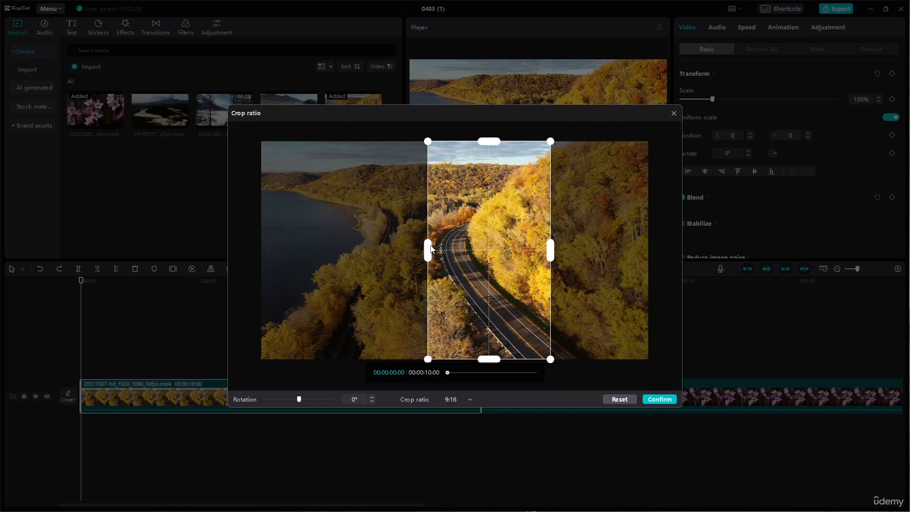
pyautogui.moveTo(431, 248); pyautogui.dragTo(257, 248)
# - Set the crop ratio to 16:9, shrink the crop frame slightly and enlarge it back to the full image
pyautogui.click(470, 402)
pyautogui.click(462, 368)
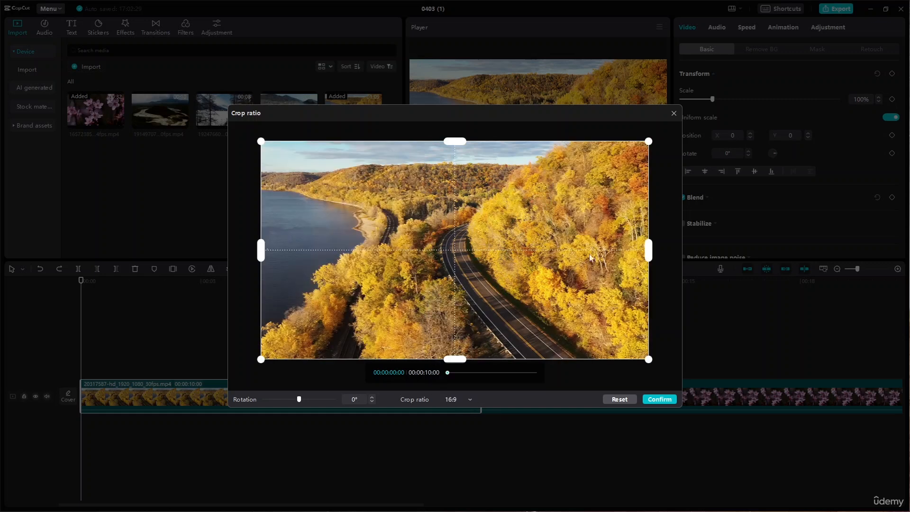
pyautogui.moveTo(649, 362); pyautogui.dragTo(626, 361)
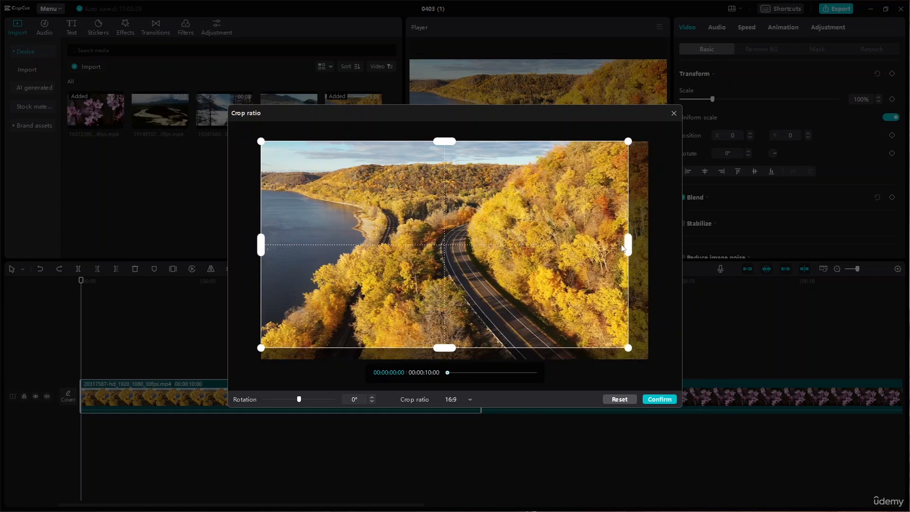
pyautogui.moveTo(629, 144); pyautogui.dragTo(676, 155)
pyautogui.moveTo(628, 347); pyautogui.dragTo(680, 376)
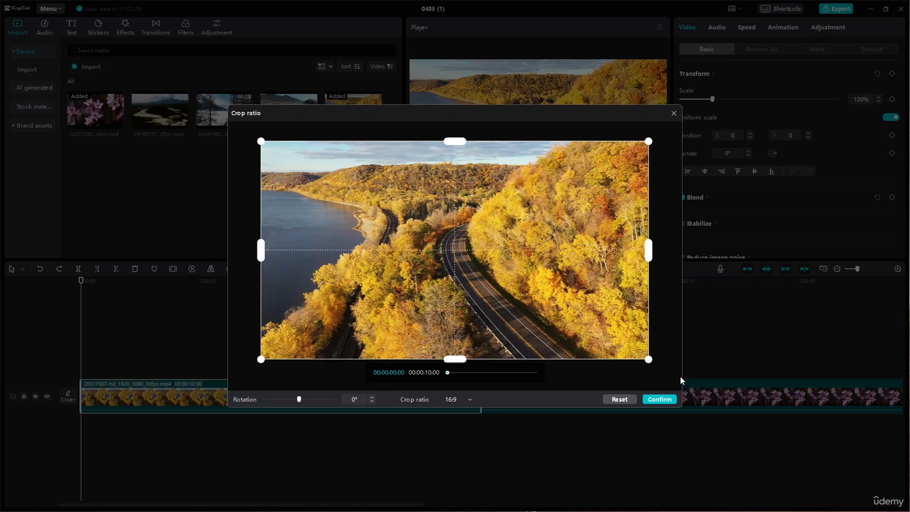
# - Switch the crop ratio to 4:3 and back to Free, shrinking the free frame to the image's upper-left portion
pyautogui.click(473, 398)
pyautogui.click(471, 350)
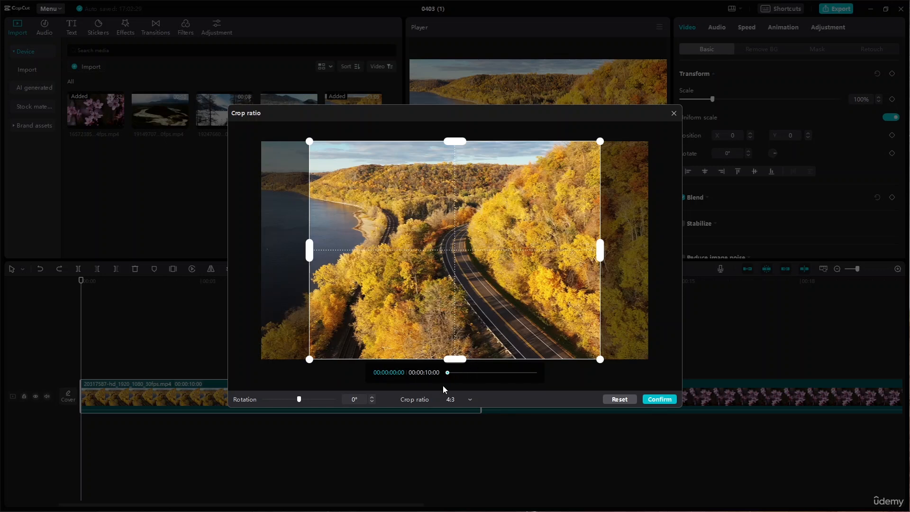
pyautogui.click(467, 399)
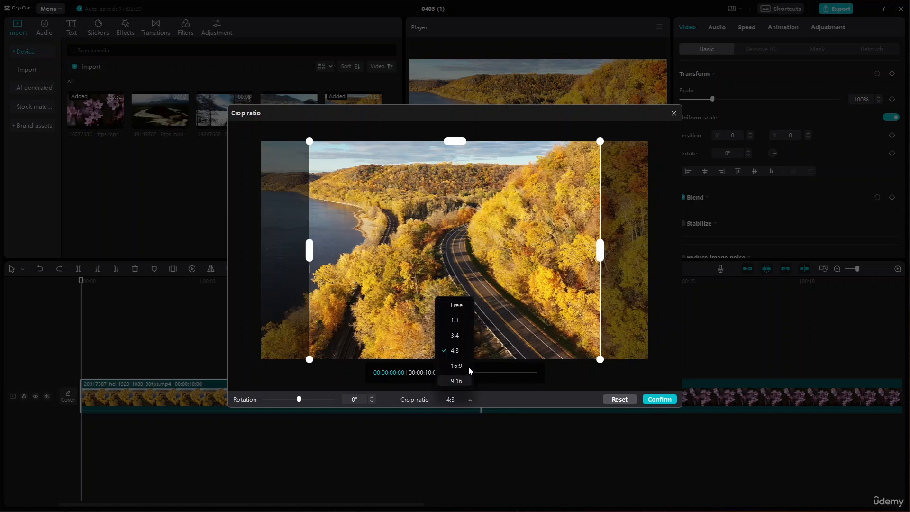
pyautogui.click(460, 309)
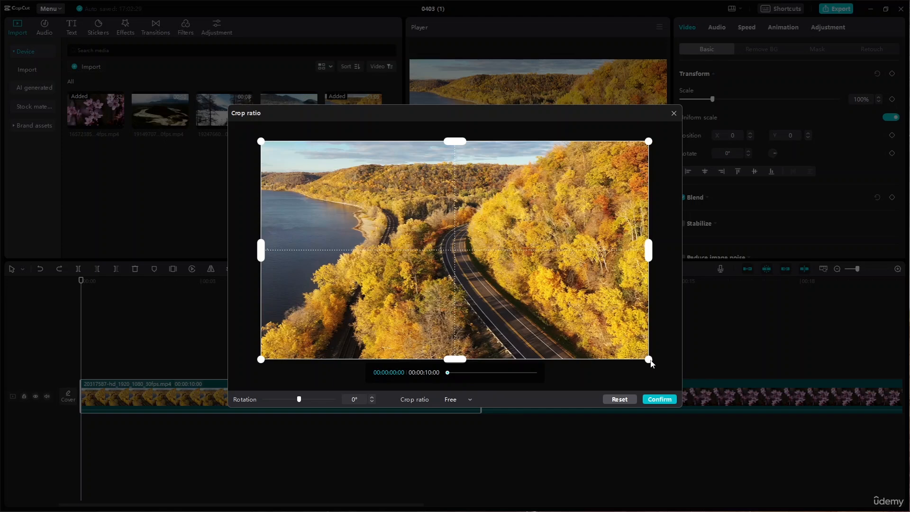
pyautogui.moveTo(651, 363); pyautogui.dragTo(649, 441)
pyautogui.moveTo(652, 362); pyautogui.dragTo(467, 286)
# - Set the crop ratio to 3:4 and scrub through the clip in the crop preview
pyautogui.click(472, 399)
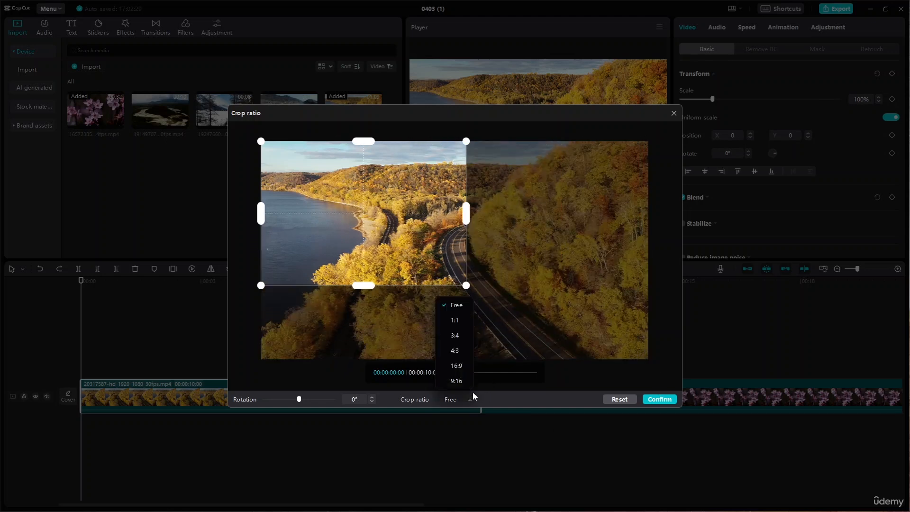
pyautogui.click(454, 335)
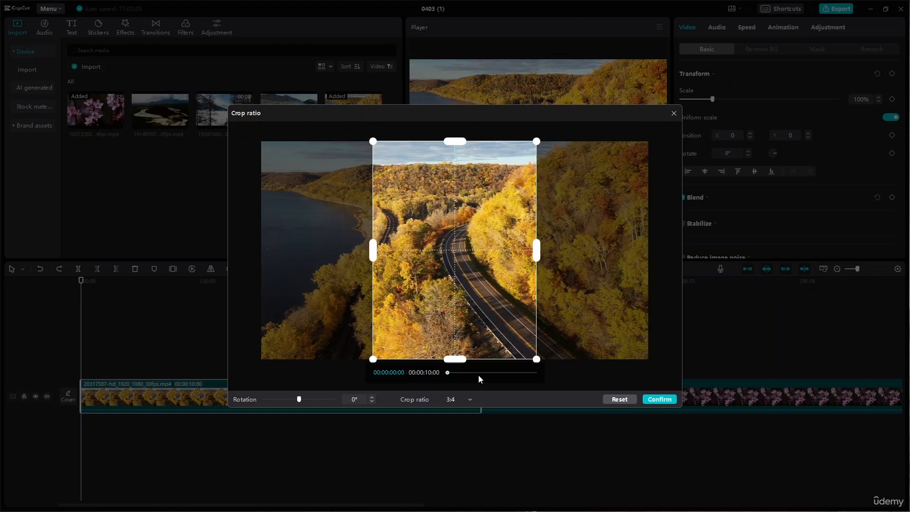
pyautogui.moveTo(450, 373); pyautogui.dragTo(540, 402)
# - Set the crop ratio to 4:3 and the rotation to 19°, trying -180° on the way
pyautogui.click(471, 399)
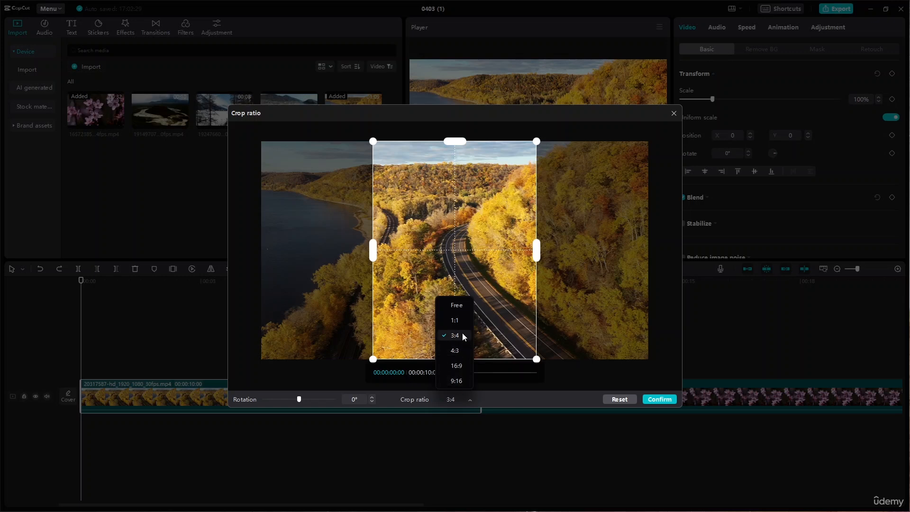
pyautogui.click(455, 350)
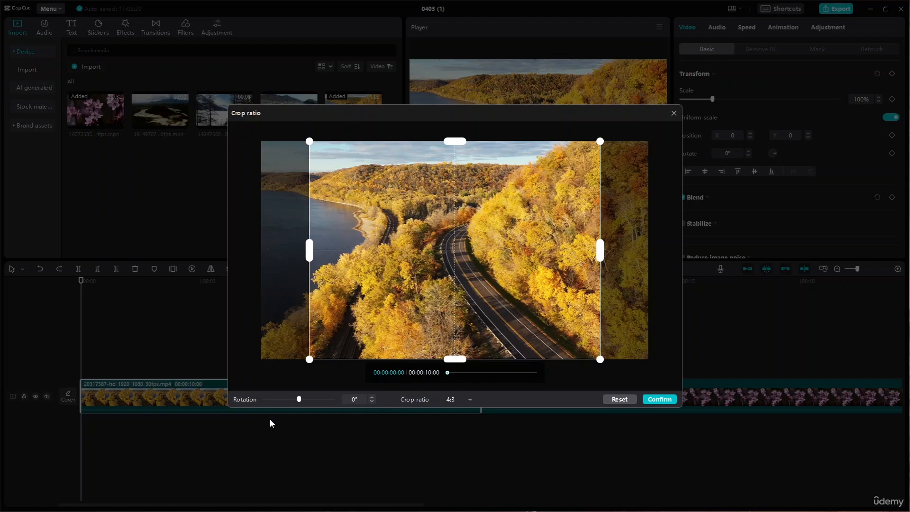
pyautogui.moveTo(299, 400); pyautogui.dragTo(238, 403)
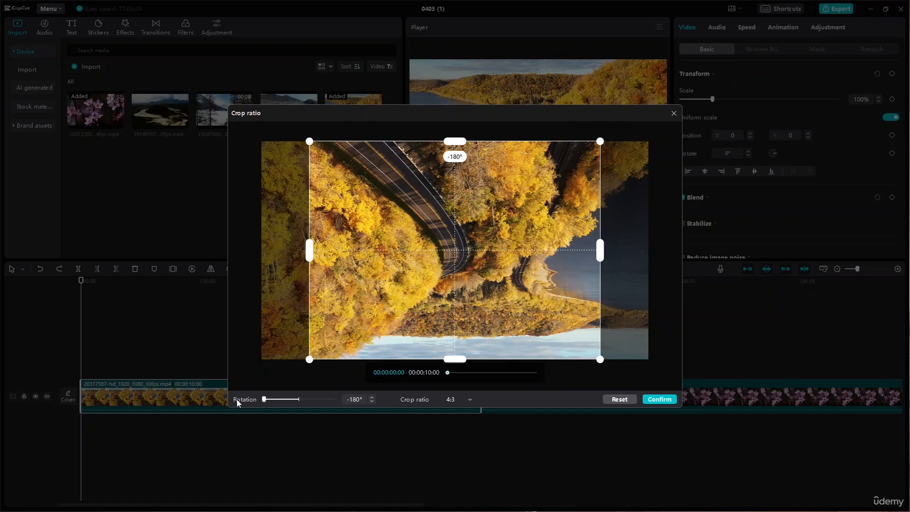
pyautogui.moveTo(237, 399); pyautogui.dragTo(300, 417)
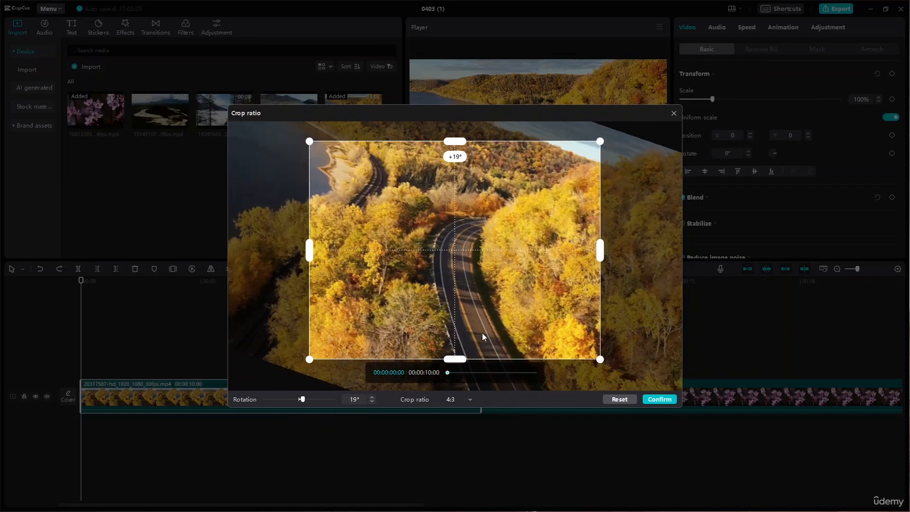
# - Shift the 4:3 crop frame toward the image's left side, set the rotation to 5° and shrink the frame from its lower-right corner
pyautogui.moveTo(461, 163); pyautogui.dragTo(482, 163)
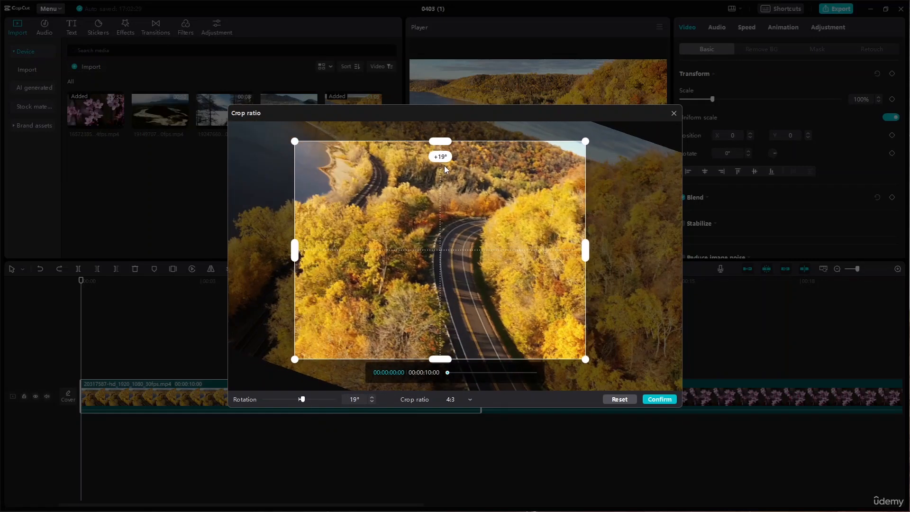
pyautogui.moveTo(301, 400); pyautogui.dragTo(299, 402)
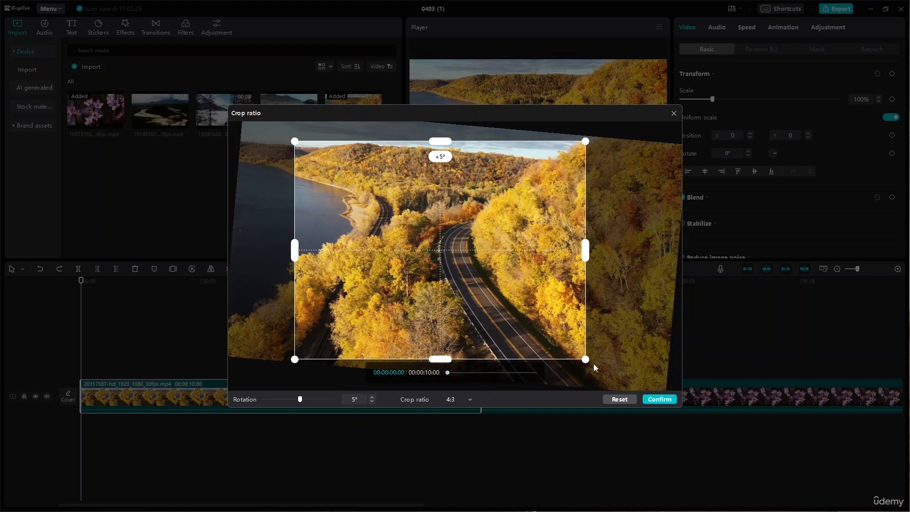
pyautogui.moveTo(594, 364); pyautogui.dragTo(561, 349)
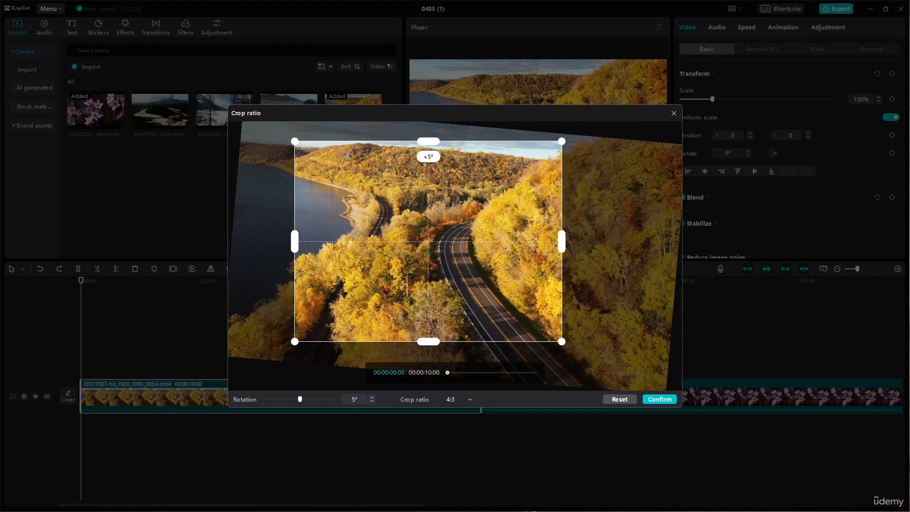
# - Set the crop rotation to 0° and enlarge the 4:3 frame from its lower-right corner to the image's full height
pyautogui.click(353, 399)
pyautogui.write('0')
pyautogui.press('Return')
pyautogui.moveTo(562, 342); pyautogui.dragTo(616, 363)
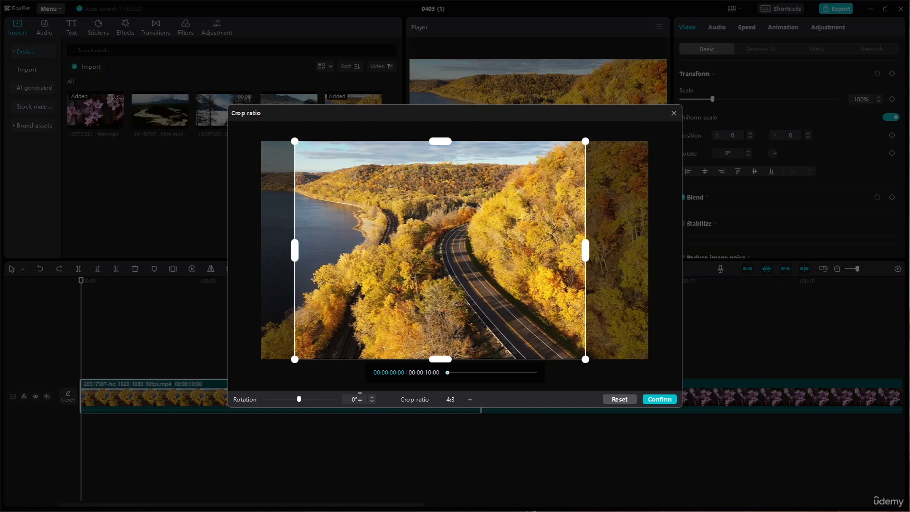
# - Set the crop rotation to 45° and the crop ratio to 16:9
pyautogui.moveTo(316, 397); pyautogui.dragTo(224, 408)
pyautogui.write('45')
pyautogui.press('Return')
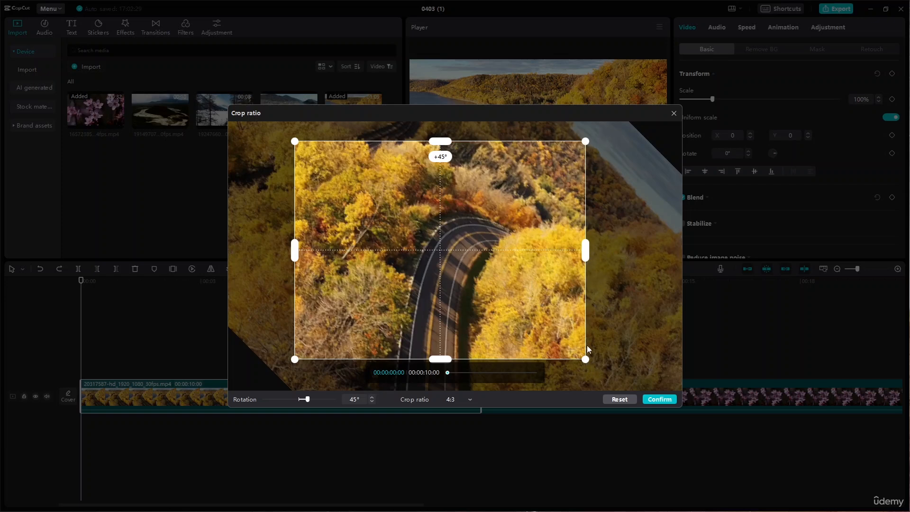
pyautogui.click(468, 399)
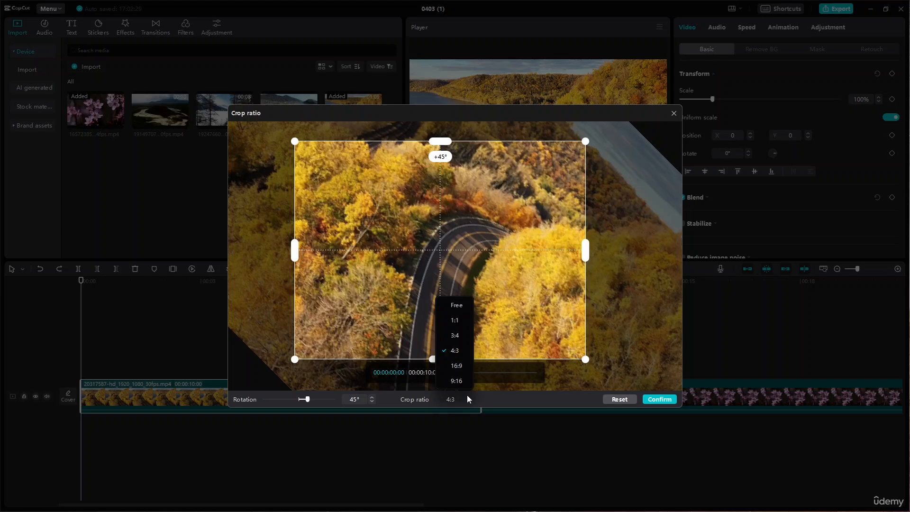
pyautogui.click(456, 365)
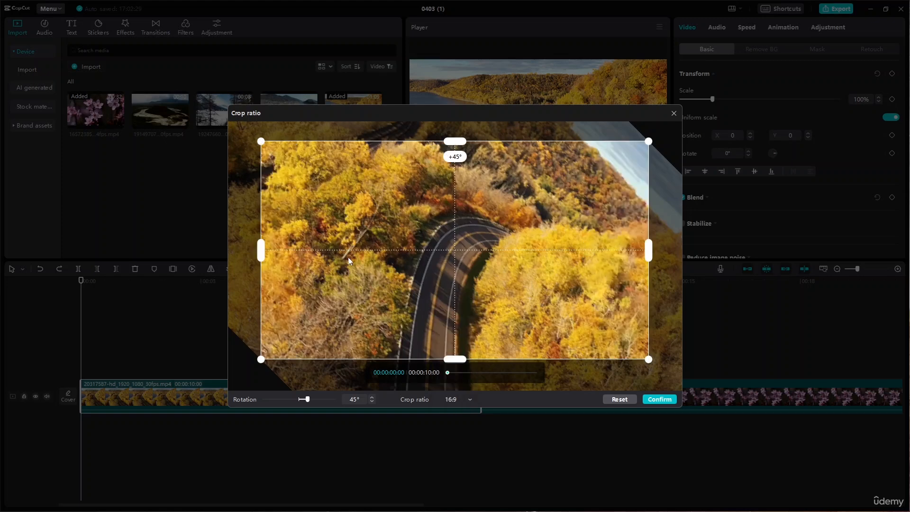
# - Try a crop rotation of 50° and change it to 180°
pyautogui.click(358, 396)
pyautogui.write('50')
pyautogui.press('Return')
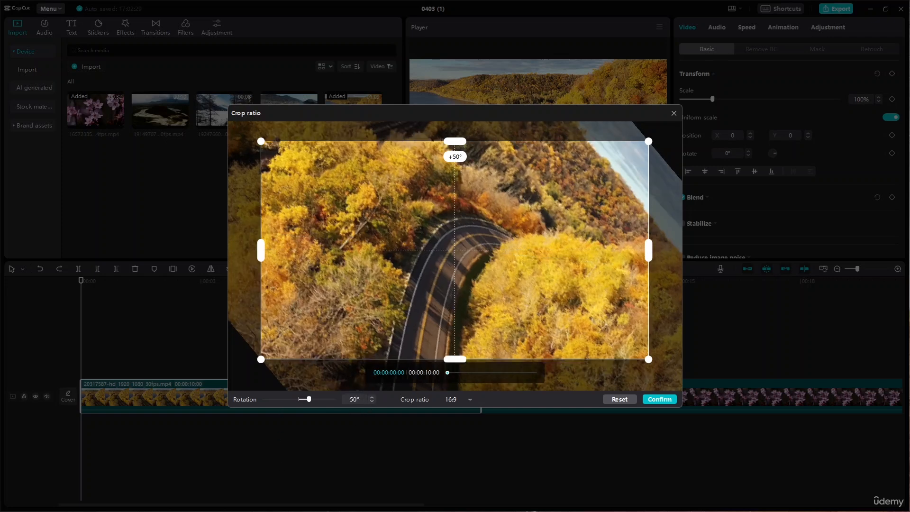
pyautogui.moveTo(357, 399); pyautogui.dragTo(274, 401)
pyautogui.write('180')
pyautogui.press('Return')
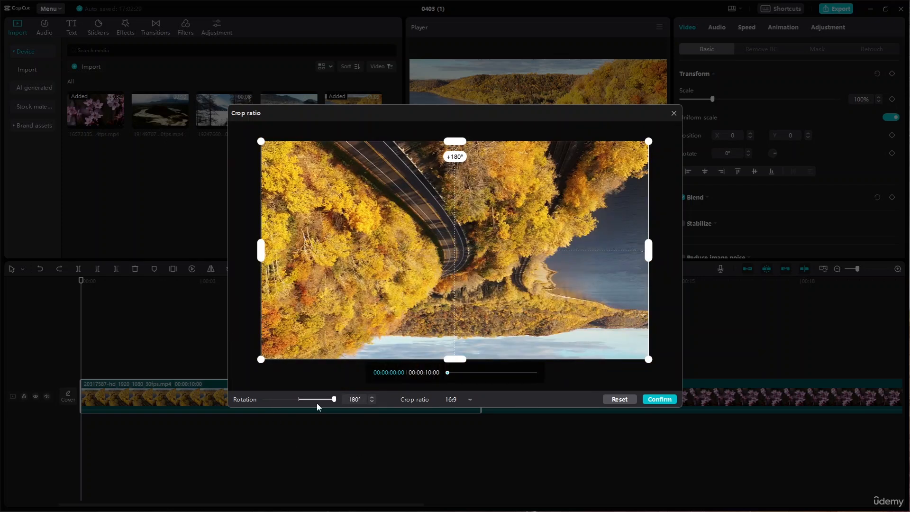
# - Set the crop rotation to -20° and return it to 180°
pyautogui.moveTo(361, 399); pyautogui.dragTo(312, 402)
pyautogui.write('-20')
pyautogui.press('Return')
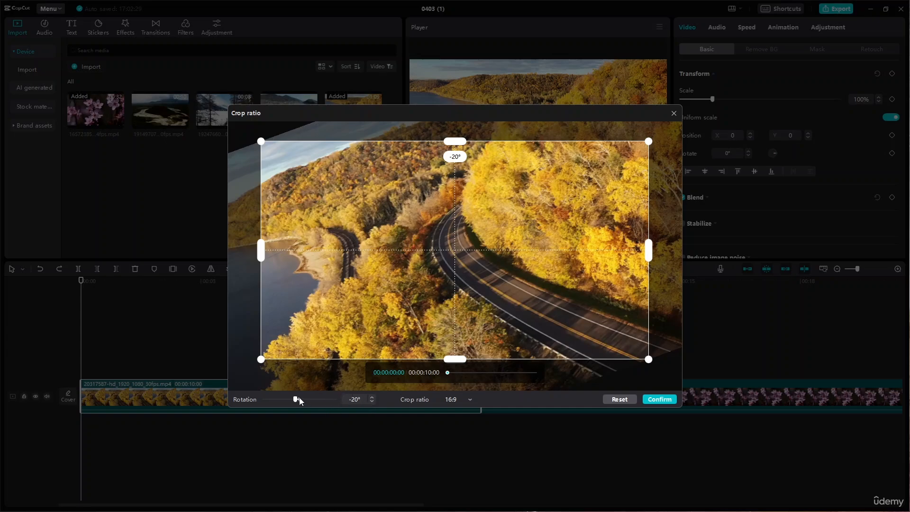
pyautogui.moveTo(297, 399); pyautogui.dragTo(361, 408)
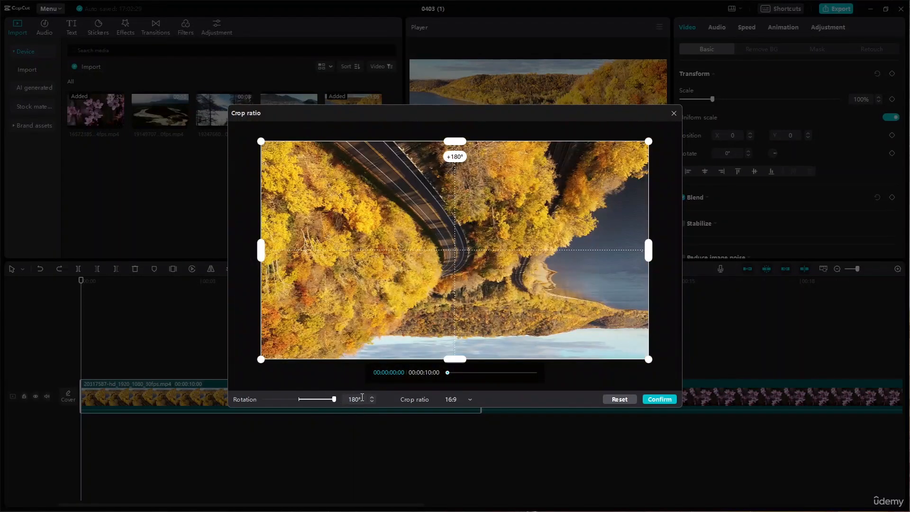
# - Lower the crop rotation one degree at a time to about 168°
pyautogui.click(355, 400)
pyautogui.click(387, 401)
pyautogui.click(372, 402)
pyautogui.click(372, 402)
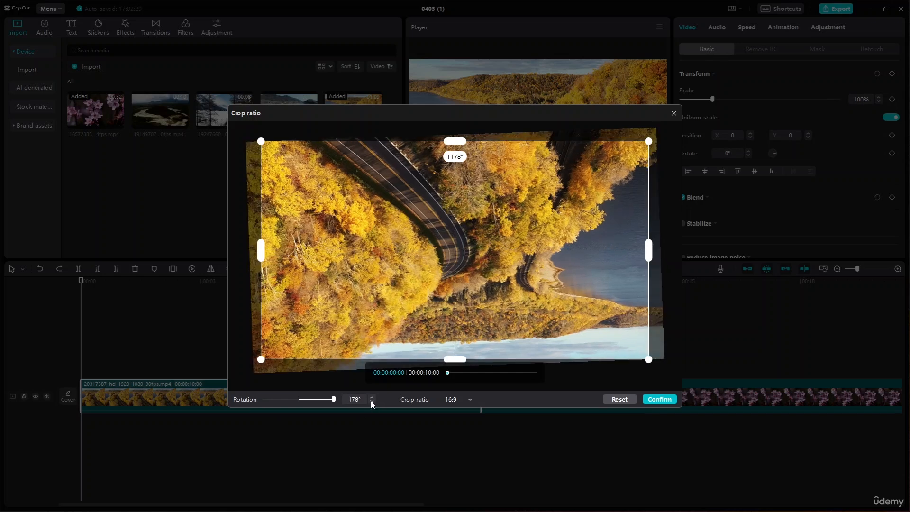
pyautogui.click(371, 402)
pyautogui.click(372, 401)
pyautogui.click(372, 402)
pyautogui.click(371, 401)
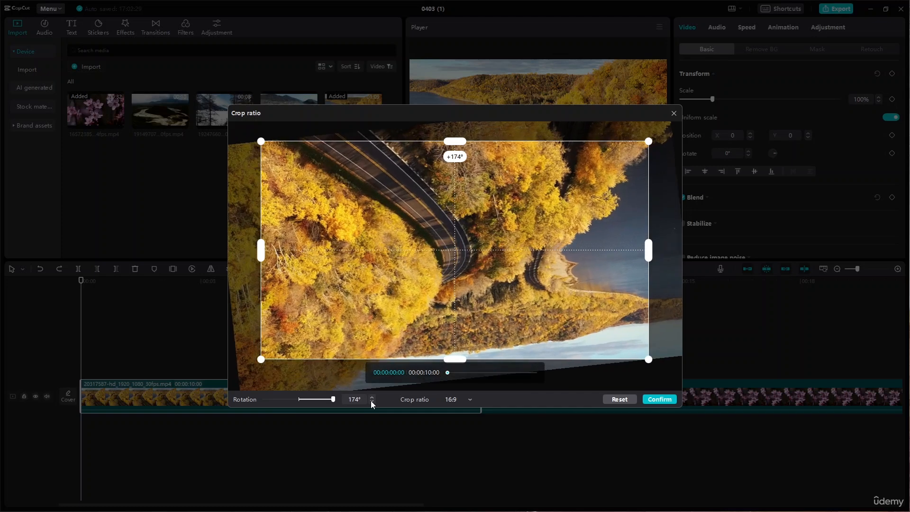
pyautogui.click(372, 402)
pyautogui.click(371, 402)
pyautogui.click(372, 402)
pyautogui.click(372, 402)
# - Raise the crop rotation one degree at a time to 180°
pyautogui.click(372, 398)
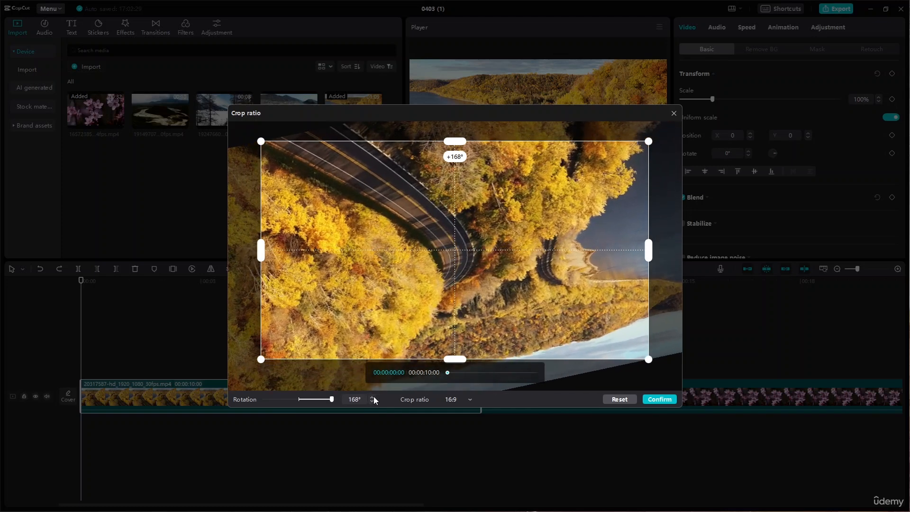
pyautogui.click(373, 397)
pyautogui.click(373, 396)
pyautogui.click(374, 396)
pyautogui.click(373, 397)
pyautogui.click(370, 398)
pyautogui.click(369, 398)
pyautogui.click(370, 398)
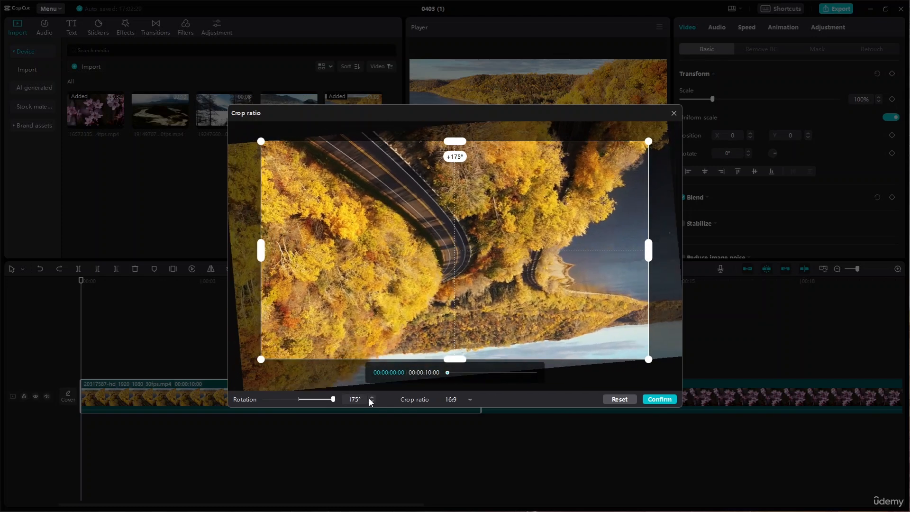
pyautogui.click(370, 398)
pyautogui.click(369, 398)
pyautogui.click(370, 398)
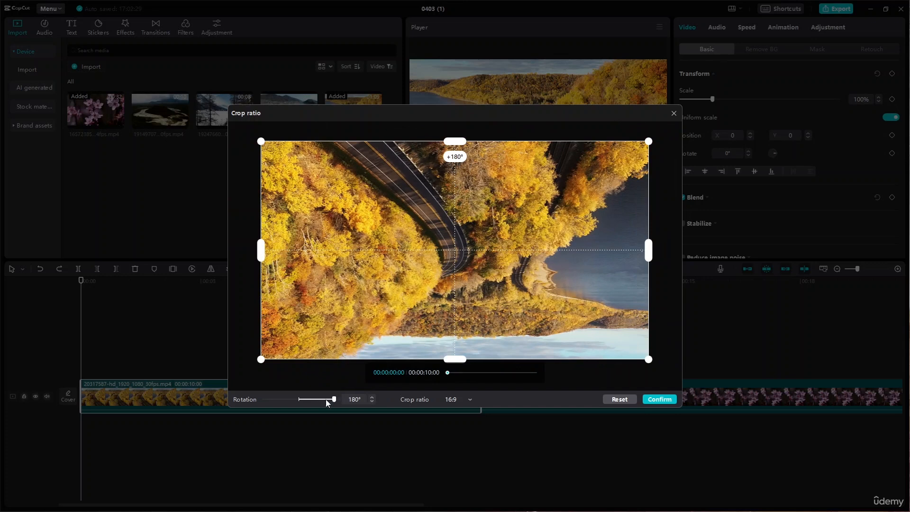
# - Set the crop rotation to 0° and pull the frame's upper-left corner outward to cover the full image
pyautogui.click(355, 399)
pyautogui.doubleClick(355, 399)
pyautogui.write('0')
pyautogui.press('Return')
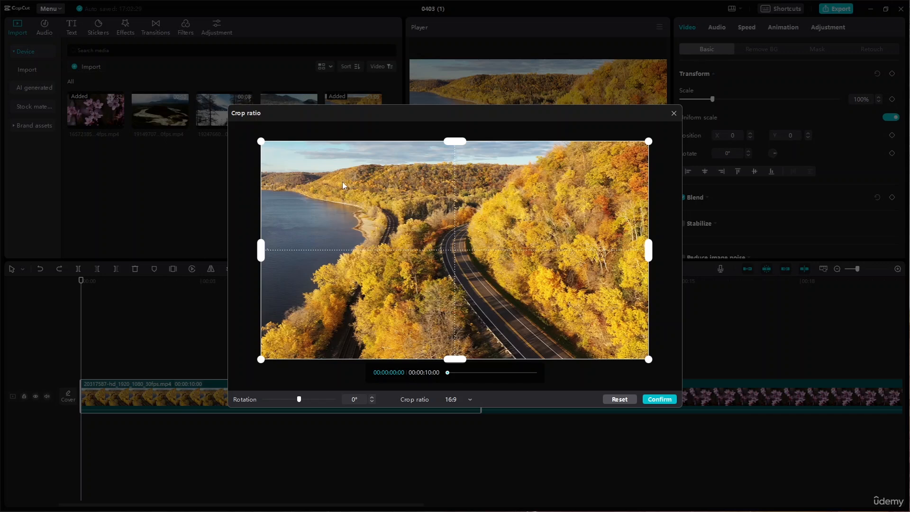
pyautogui.moveTo(261, 142); pyautogui.dragTo(98, 132)
# - Reset the crop settings and choose the 4:3 crop ratio
pyautogui.click(616, 401)
pyautogui.click(469, 399)
pyautogui.click(468, 355)
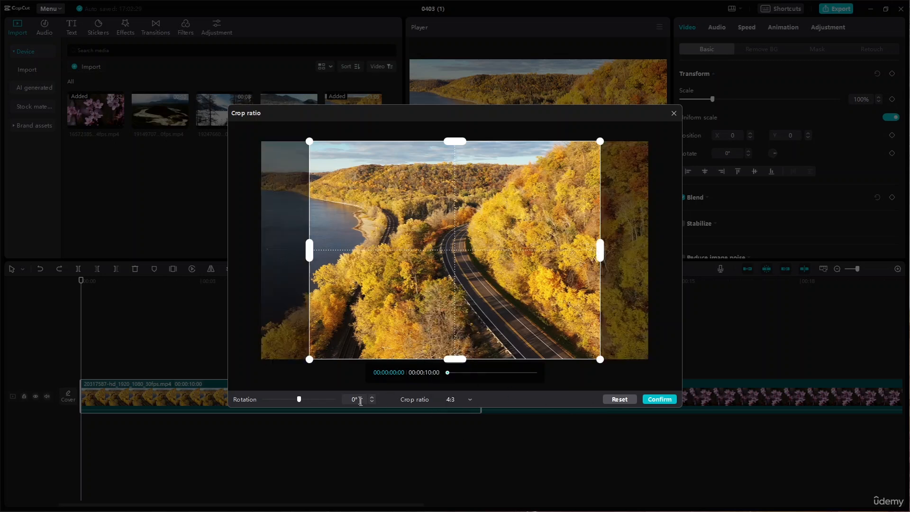
# - Try a crop rotation of 54°, reset all crop settings to Free and 0°, and confirm the crop
pyautogui.write('54')
pyautogui.press('Return')
pyautogui.click(608, 403)
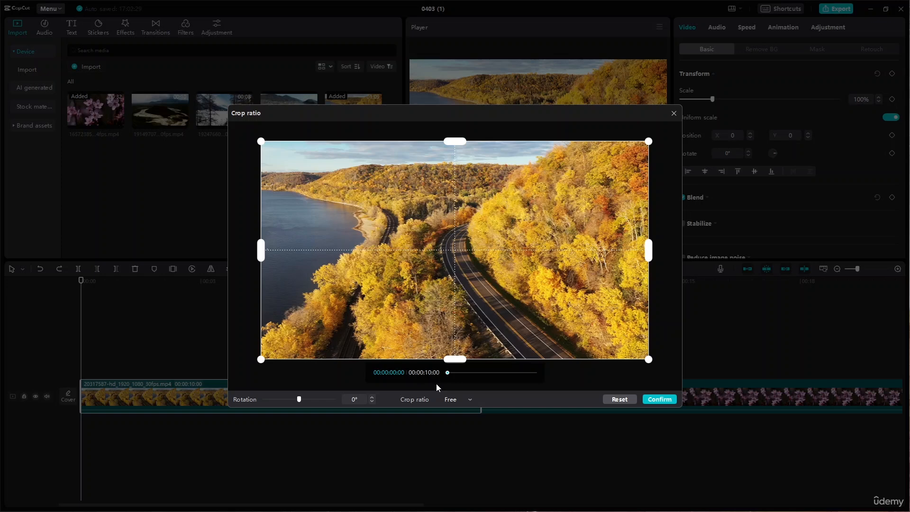
pyautogui.click(660, 399)
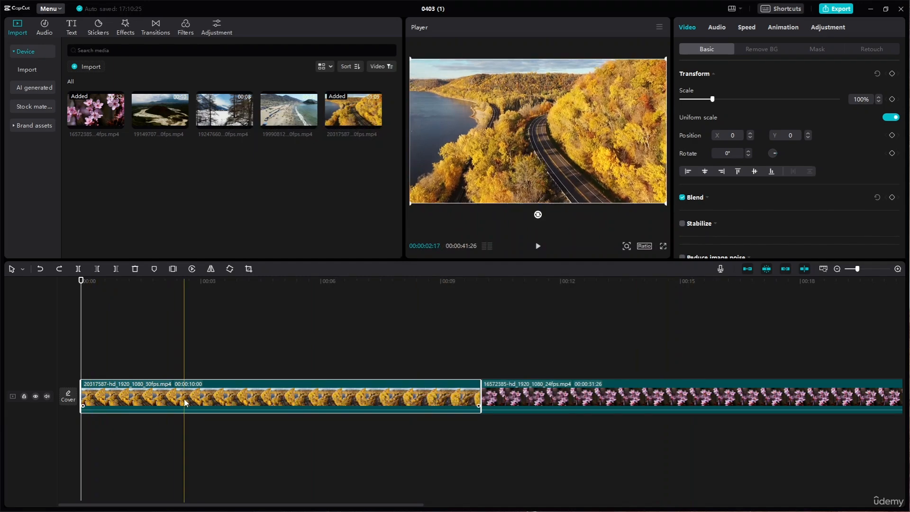
# - Crop the autumn road clip to 4:3 and play it from the start of the timeline
pyautogui.click(248, 269)
pyautogui.click(453, 401)
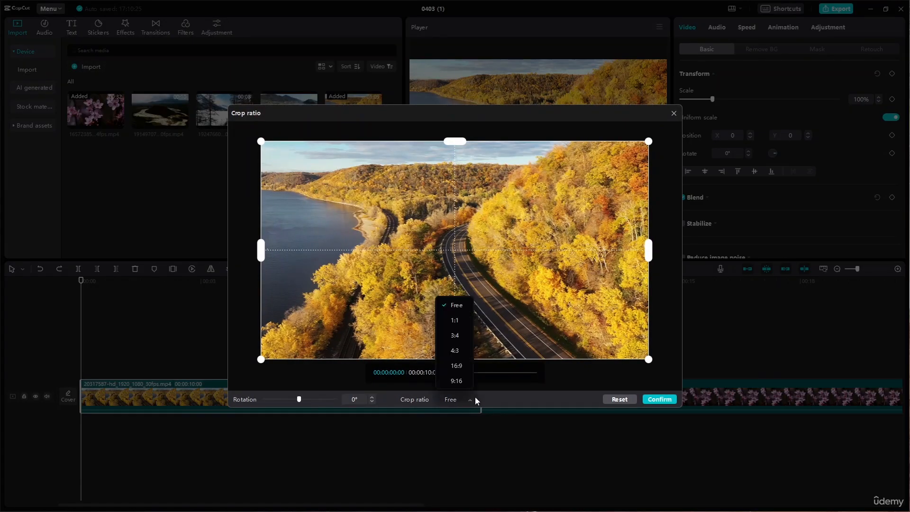
pyautogui.click(454, 350)
pyautogui.click(658, 399)
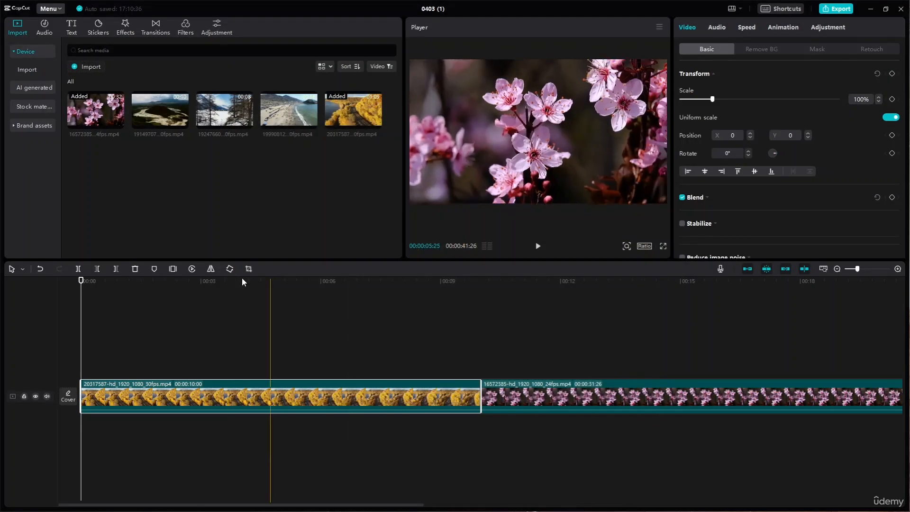
pyautogui.click(87, 285)
pyautogui.press('space')
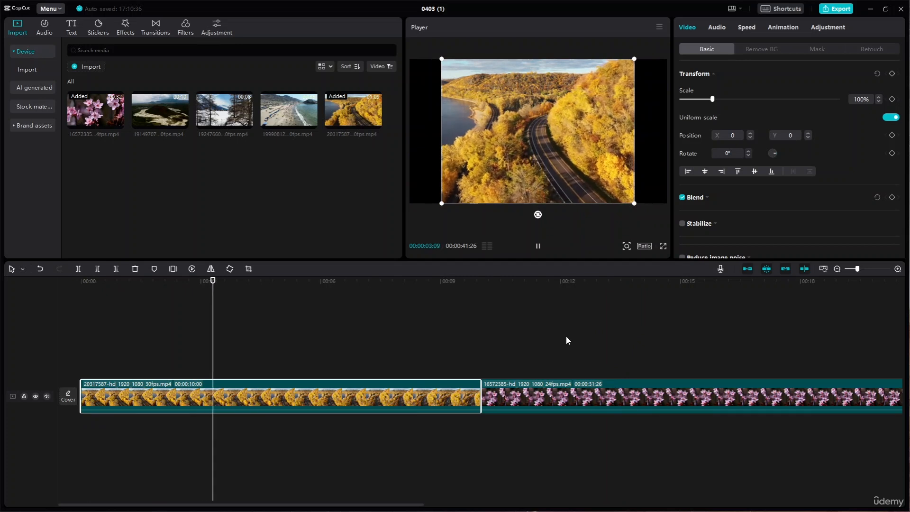
# - Delete the pink blossom clip from the timeline and move the playhead back to just after the start
pyautogui.click(591, 396)
pyautogui.press('Delete')
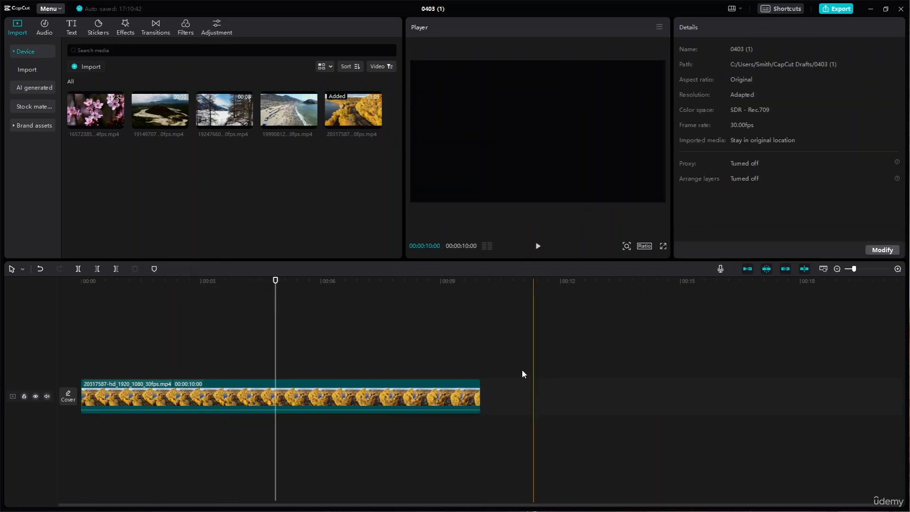
pyautogui.moveTo(275, 281); pyautogui.dragTo(1, 287)
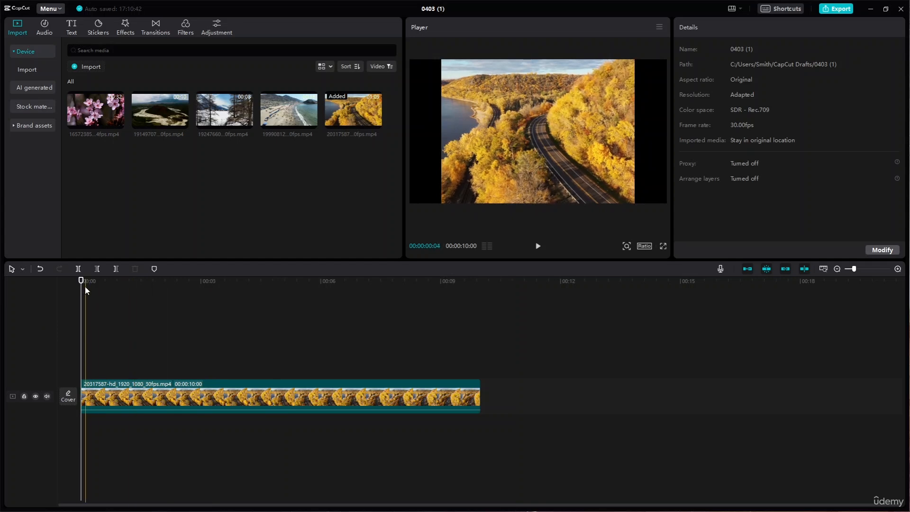
pyautogui.moveTo(83, 282); pyautogui.dragTo(101, 281)
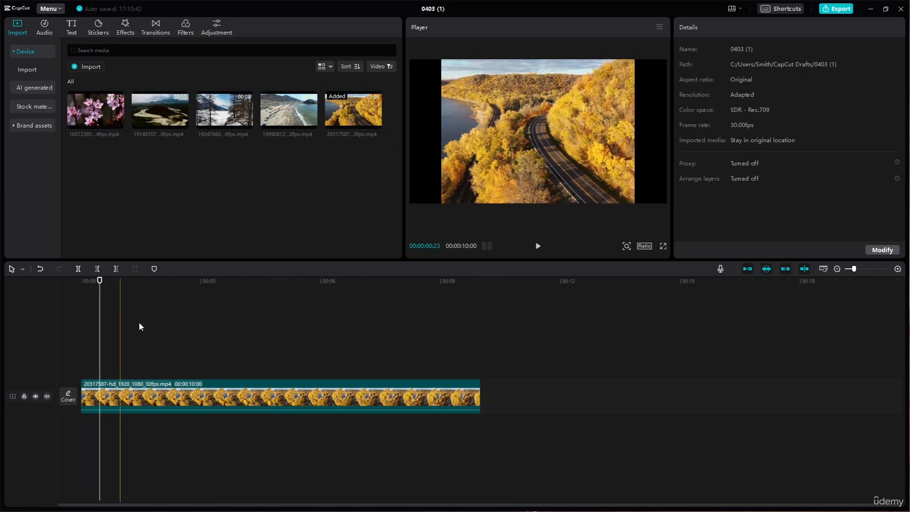
# - Set the autumn road clip's crop ratio back to Free and apply it
pyautogui.click(303, 383)
pyautogui.click(249, 269)
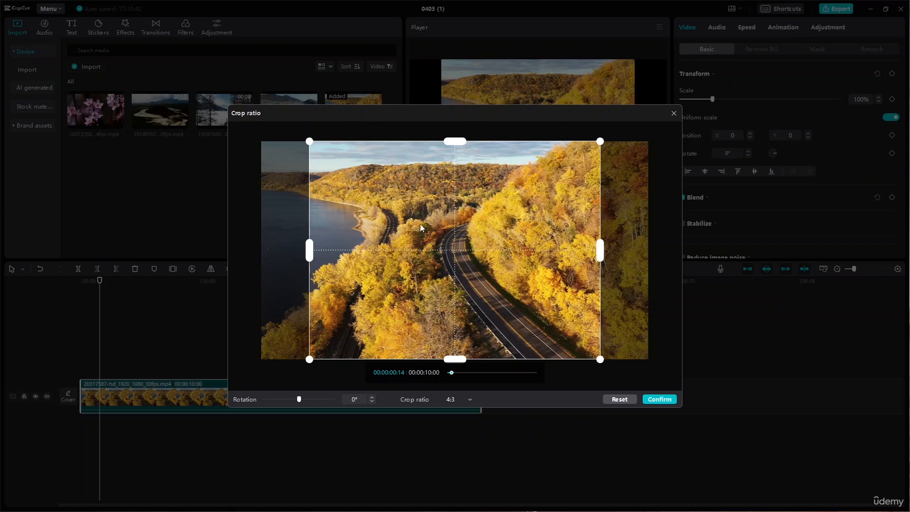
pyautogui.click(471, 402)
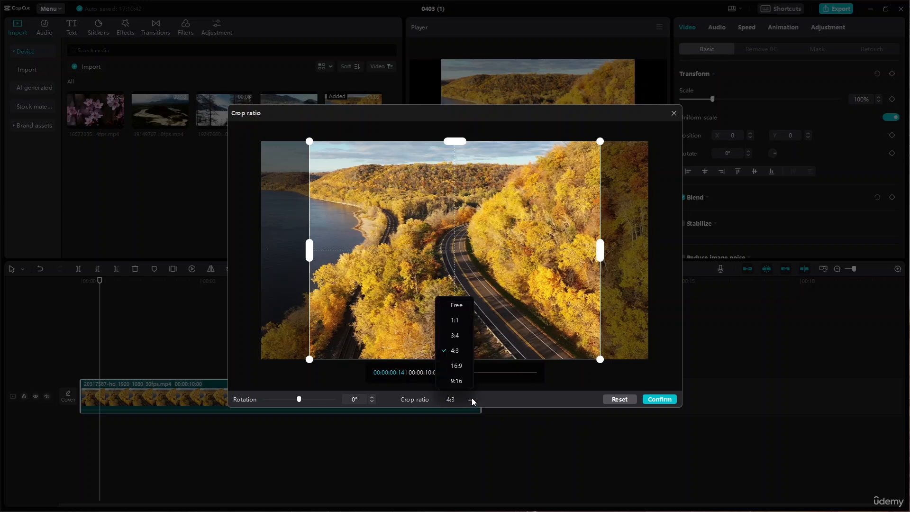
pyautogui.click(456, 306)
pyautogui.click(665, 401)
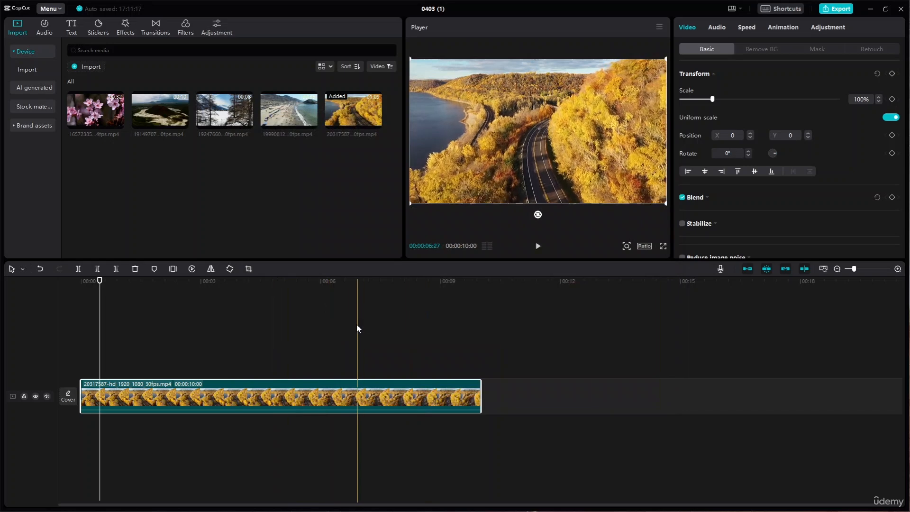
# - Look through the player's aspect ratio options without changing the ratio, and zoom the preview out to its smallest size
pyautogui.click(643, 246)
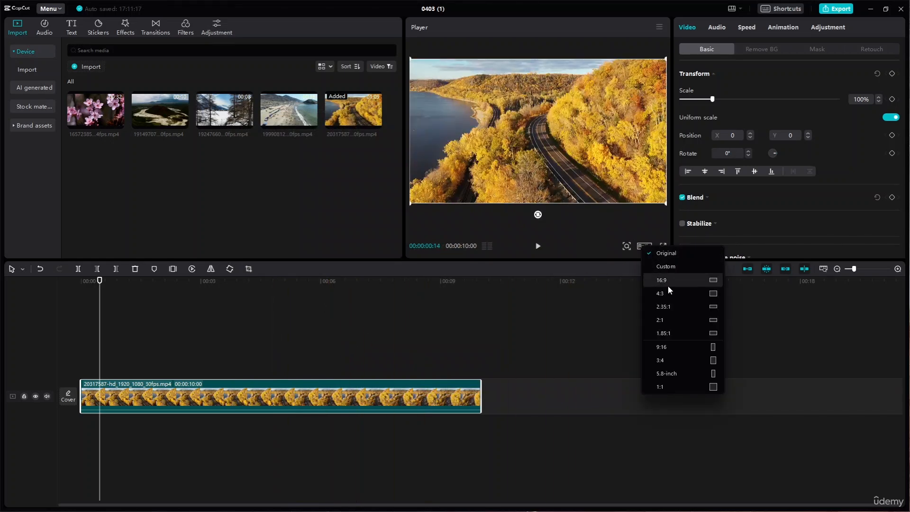
pyautogui.click(638, 247)
pyautogui.click(626, 246)
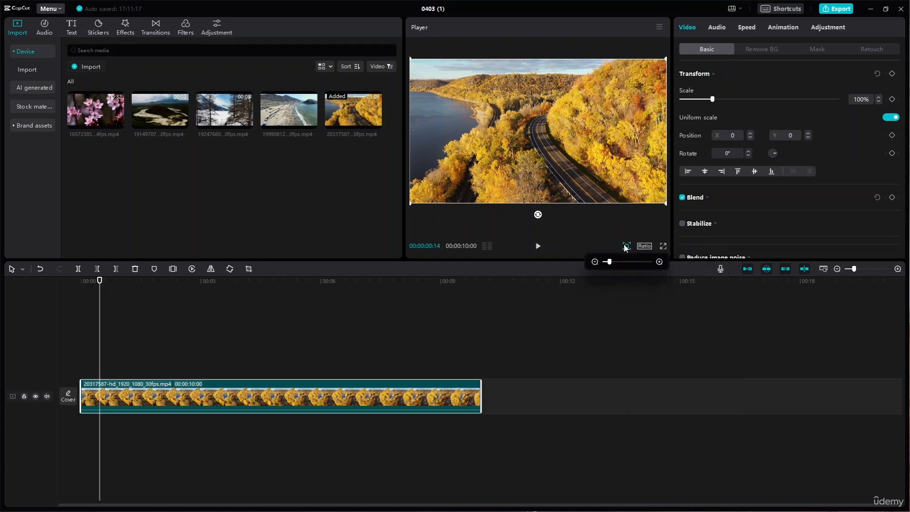
pyautogui.moveTo(613, 263); pyautogui.dragTo(527, 262)
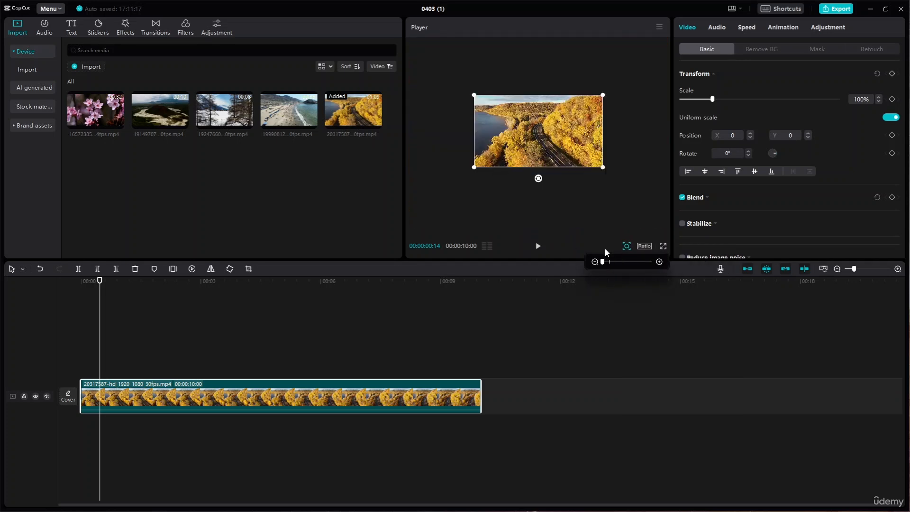
# - View the clip full screen, return to the editor and try resizing the clip from its lower-right corner in the preview
pyautogui.click(662, 245)
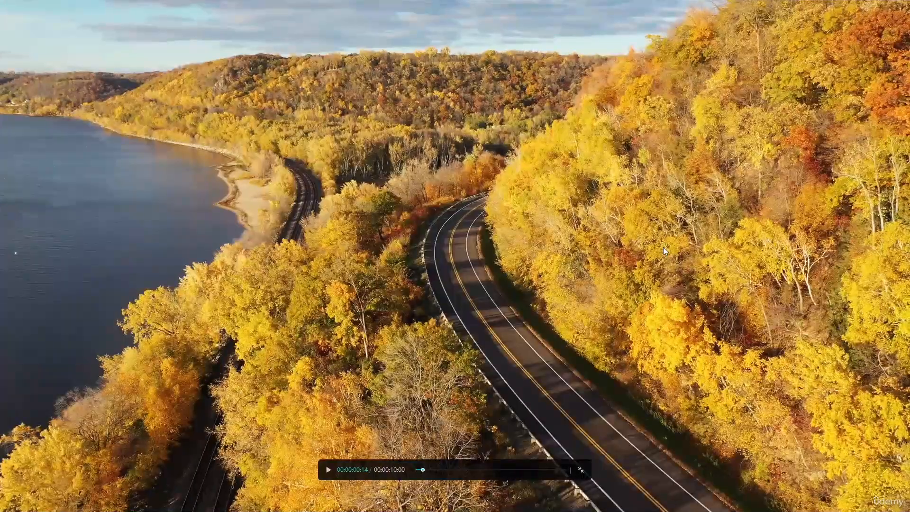
pyautogui.press('Escape')
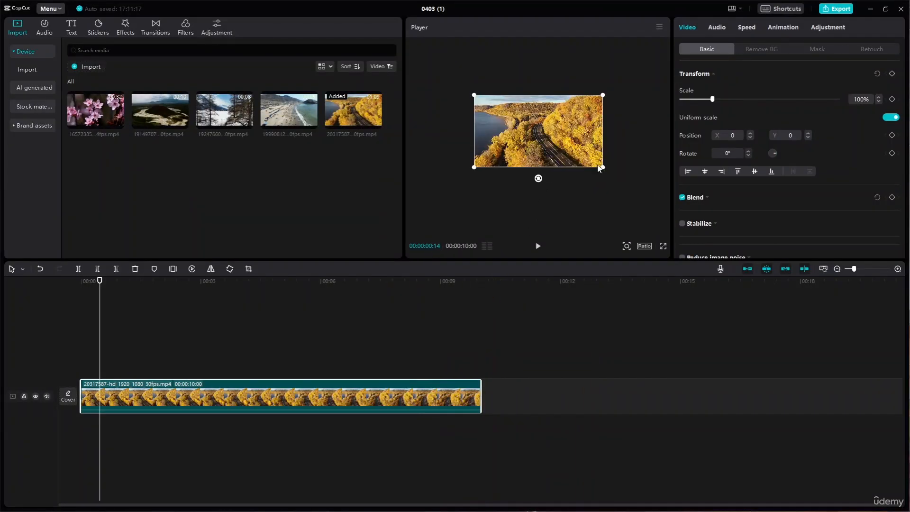
pyautogui.moveTo(602, 167); pyautogui.dragTo(603, 190)
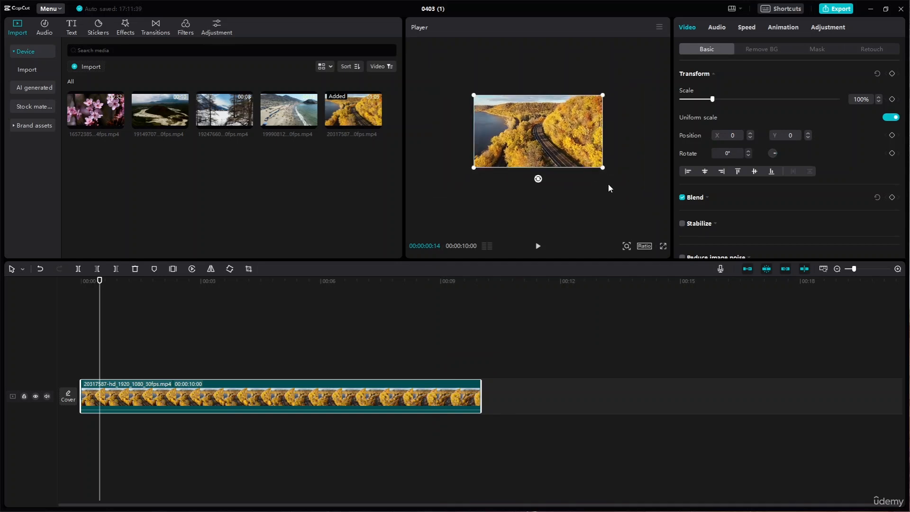
# - Enlarge the preview until the autumn road clip fills the player, and rotate the clip in repeated 90° turns up to 2160°
pyautogui.click(631, 247)
pyautogui.moveTo(604, 261); pyautogui.dragTo(610, 265)
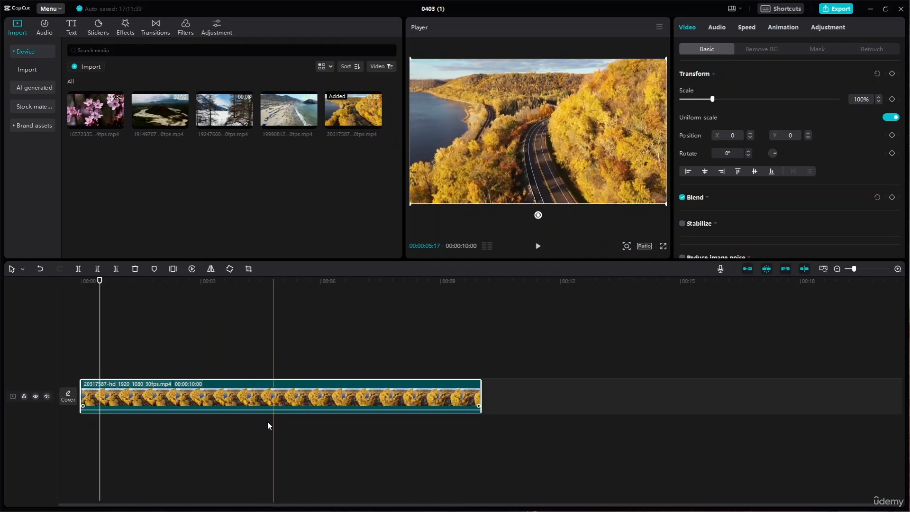
pyautogui.click(230, 269)
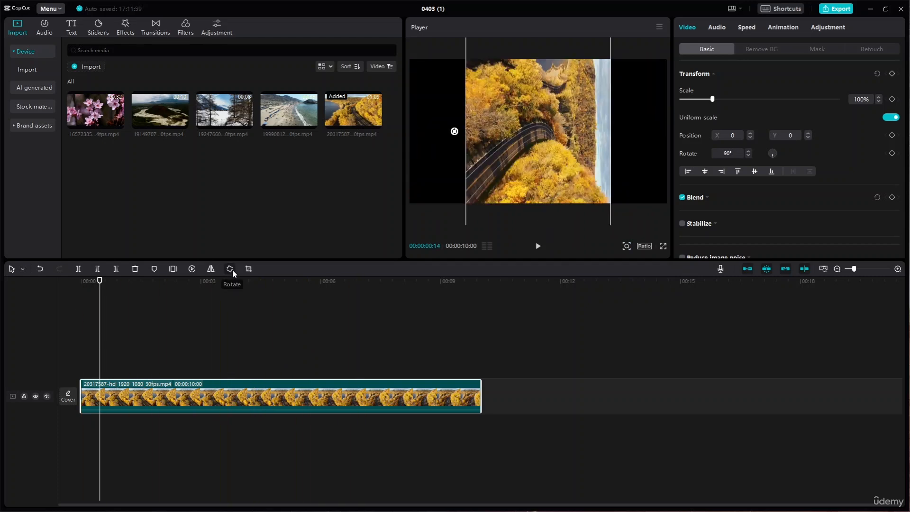
pyautogui.click(230, 268)
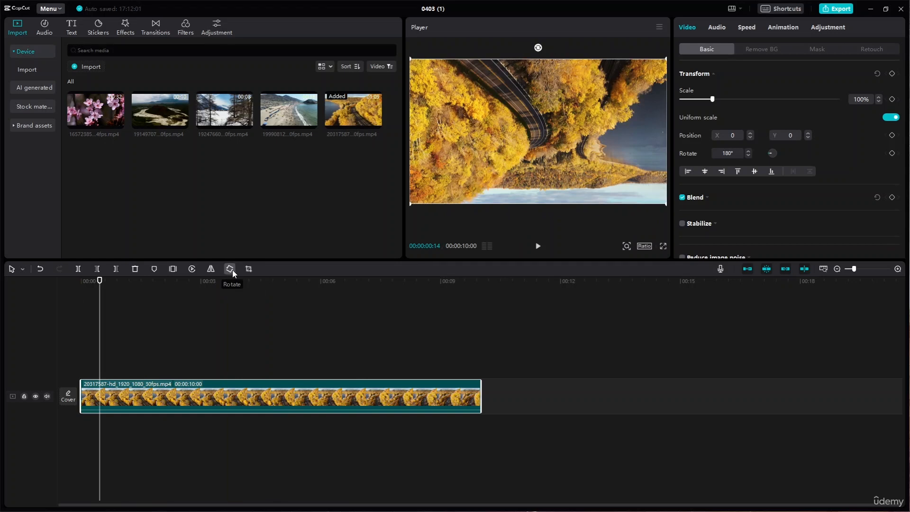
pyautogui.click(230, 269)
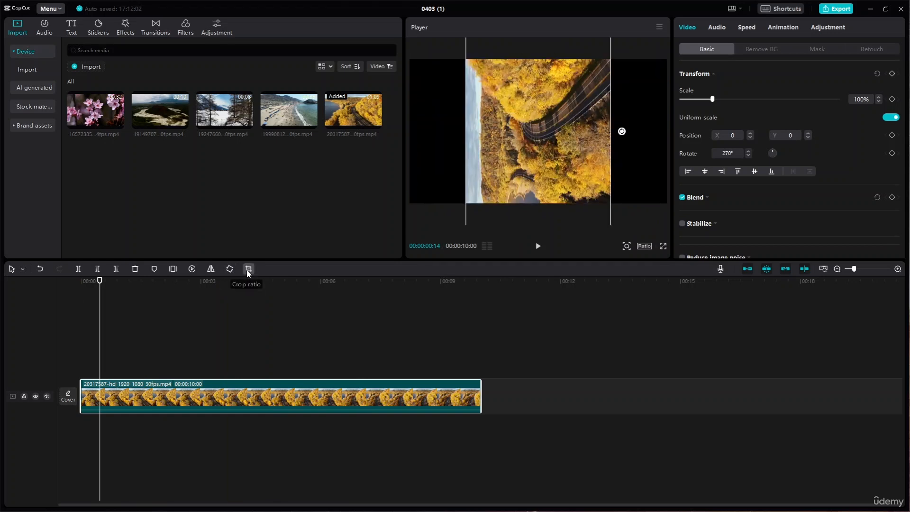
pyautogui.click(231, 268)
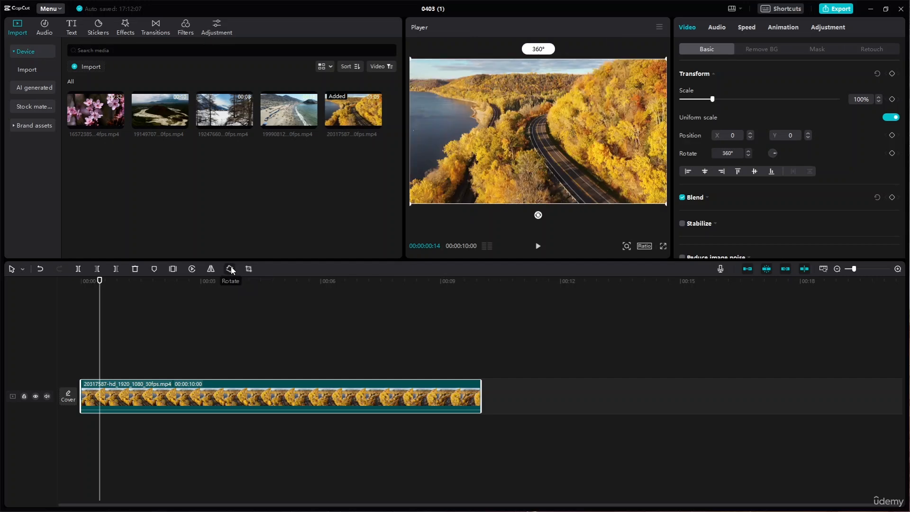
pyautogui.click(231, 268)
pyautogui.click(231, 269)
pyautogui.click(231, 268)
pyautogui.click(231, 268)
pyautogui.click(231, 269)
pyautogui.click(231, 269)
pyautogui.click(231, 269)
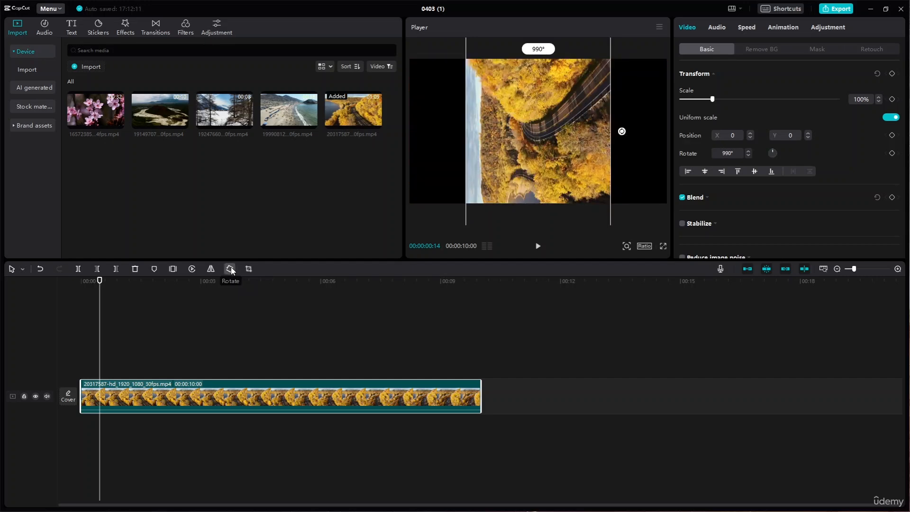
pyautogui.click(231, 269)
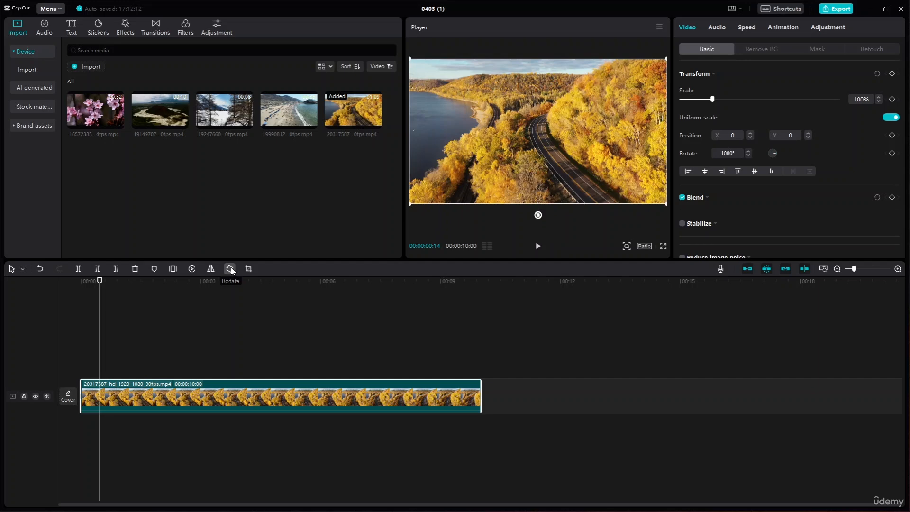
pyautogui.click(231, 268)
pyautogui.click(231, 268)
pyautogui.click(230, 269)
pyautogui.click(230, 269)
pyautogui.click(231, 268)
pyautogui.click(231, 269)
pyautogui.click(231, 269)
pyautogui.click(230, 269)
pyautogui.click(225, 269)
pyautogui.click(225, 269)
pyautogui.click(225, 269)
pyautogui.click(225, 269)
# - Choose a custom ratio for the project, set the custom resolution to 1376 x 766 and save the project settings
pyautogui.click(645, 245)
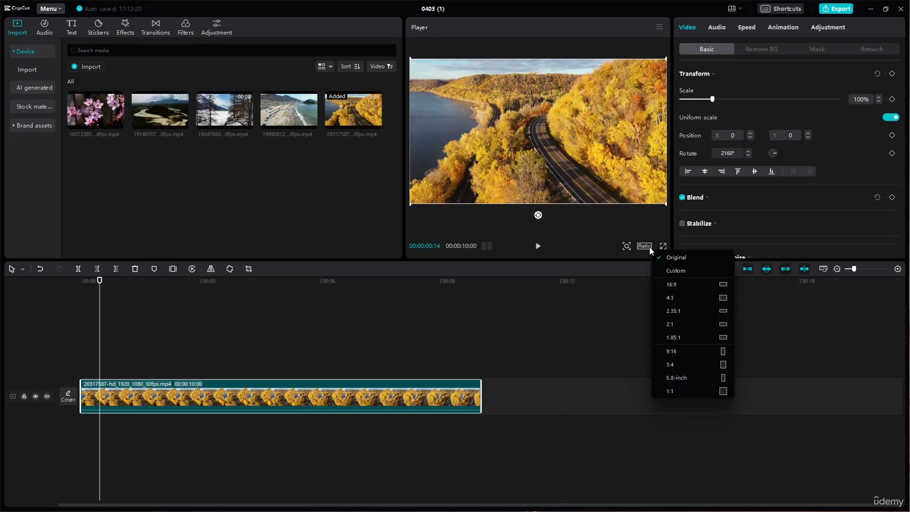
pyautogui.click(681, 270)
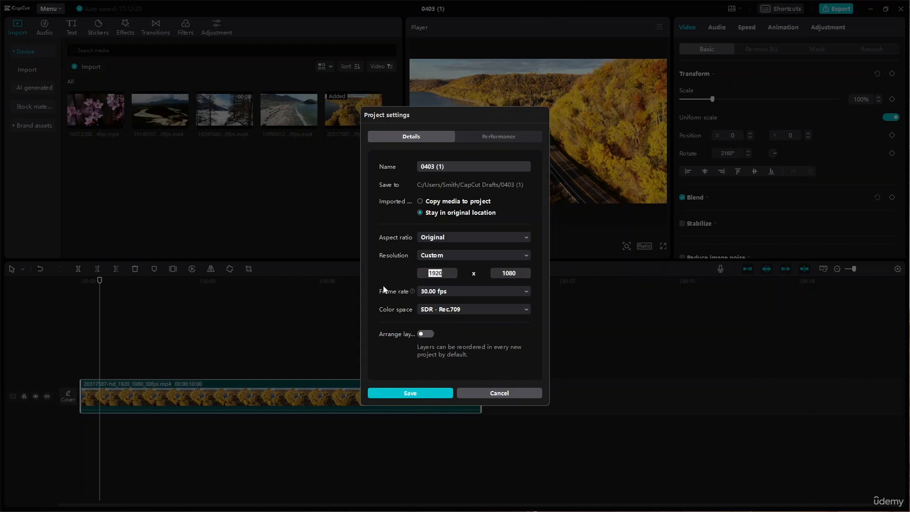
pyautogui.click(521, 273)
pyautogui.click(445, 277)
pyautogui.write('1376')
pyautogui.moveTo(460, 274); pyautogui.dragTo(429, 275)
pyautogui.write('765')
pyautogui.click(432, 395)
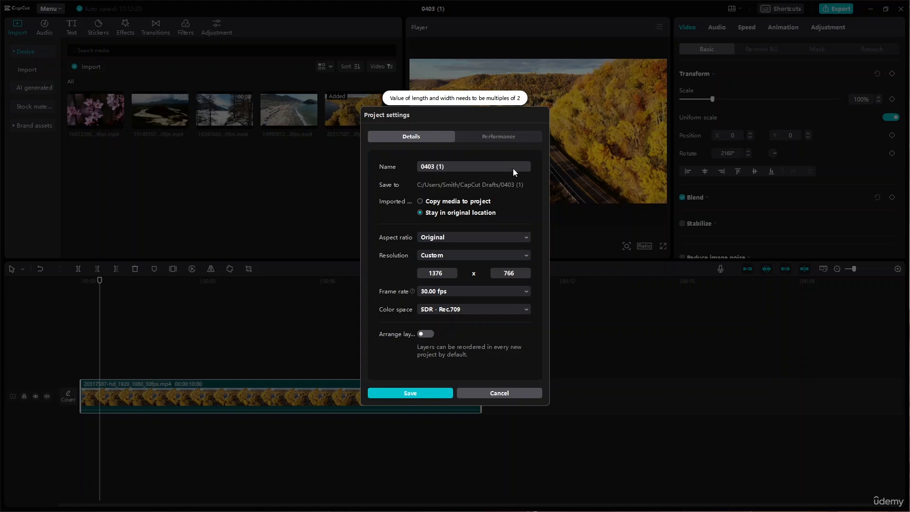
pyautogui.click(432, 392)
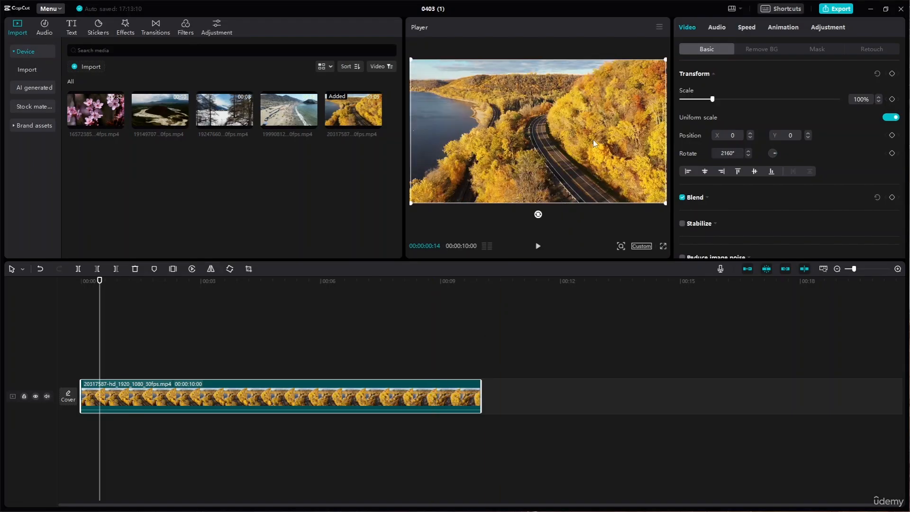
# - Play the clip to check the custom frame size, and stop at about 00:00:06:23
pyautogui.click(540, 247)
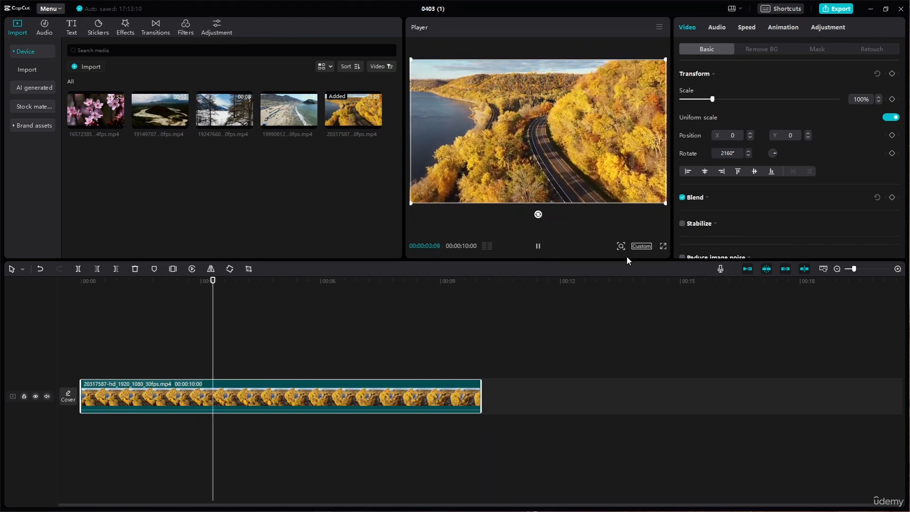
pyautogui.click(639, 246)
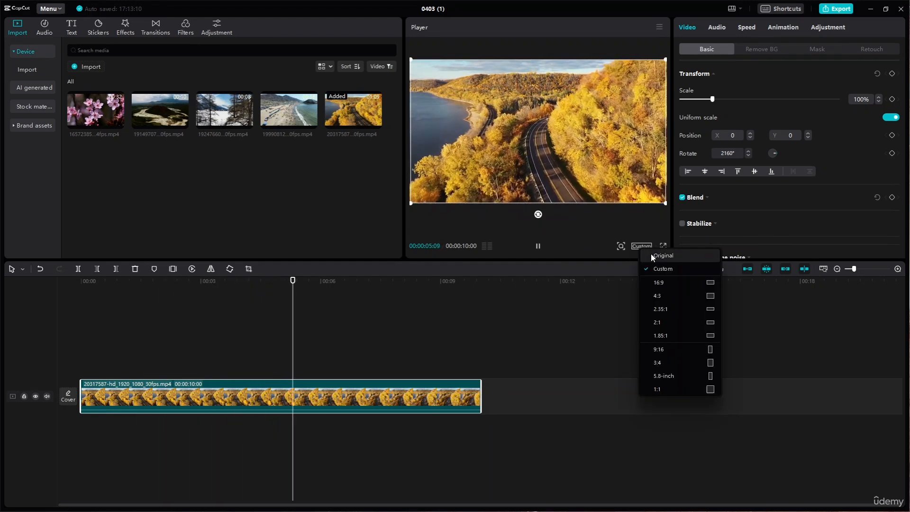
pyautogui.click(652, 256)
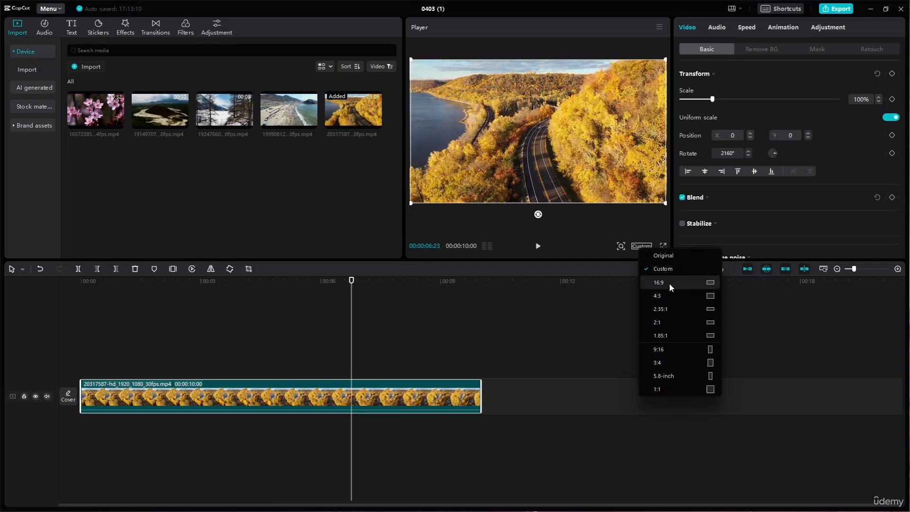
# - Try the 16:9, 4:3, 2.35:1, 2:1, 1:1, 5.8-inch and 9:16 aspect ratios in the player one after another
pyautogui.click(669, 284)
pyautogui.click(644, 244)
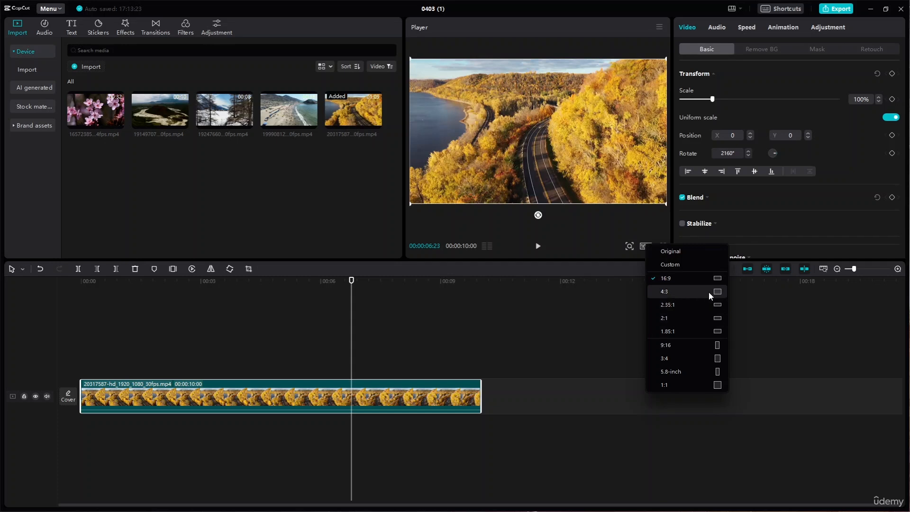
pyautogui.click(708, 291)
pyautogui.click(650, 247)
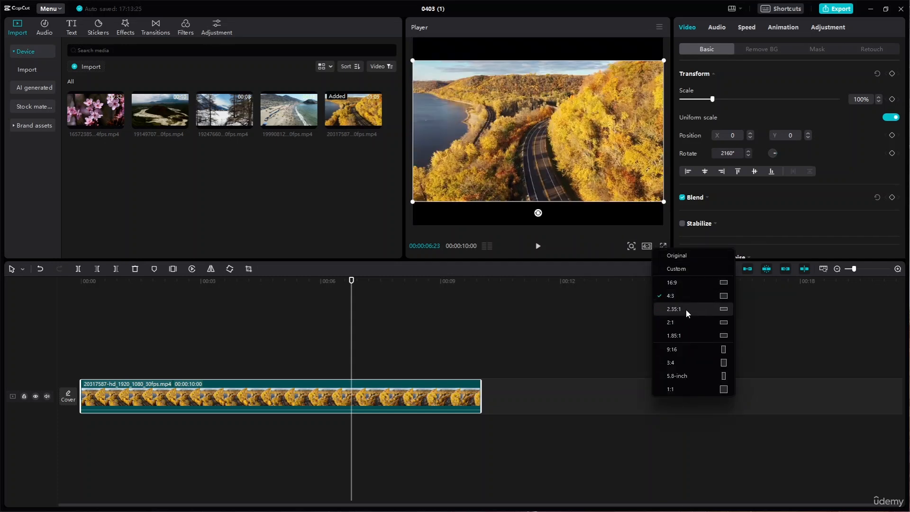
pyautogui.click(686, 310)
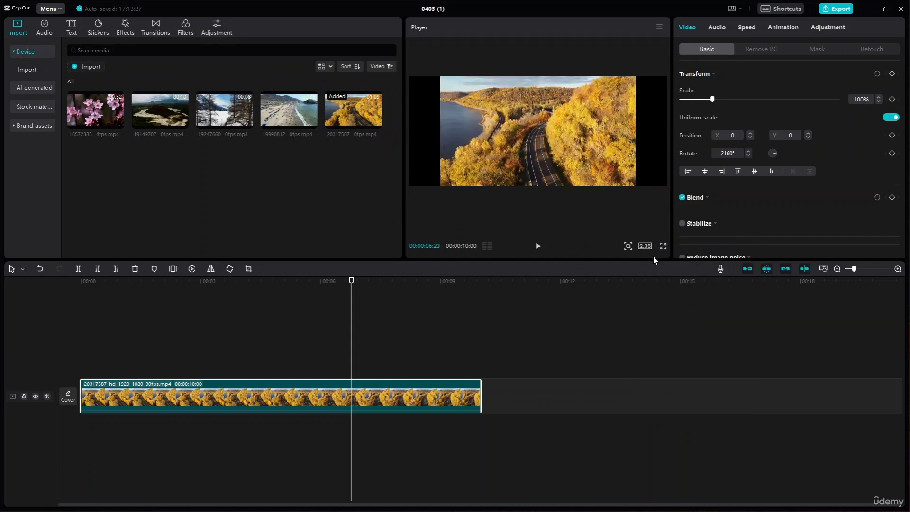
pyautogui.click(647, 247)
pyautogui.click(682, 324)
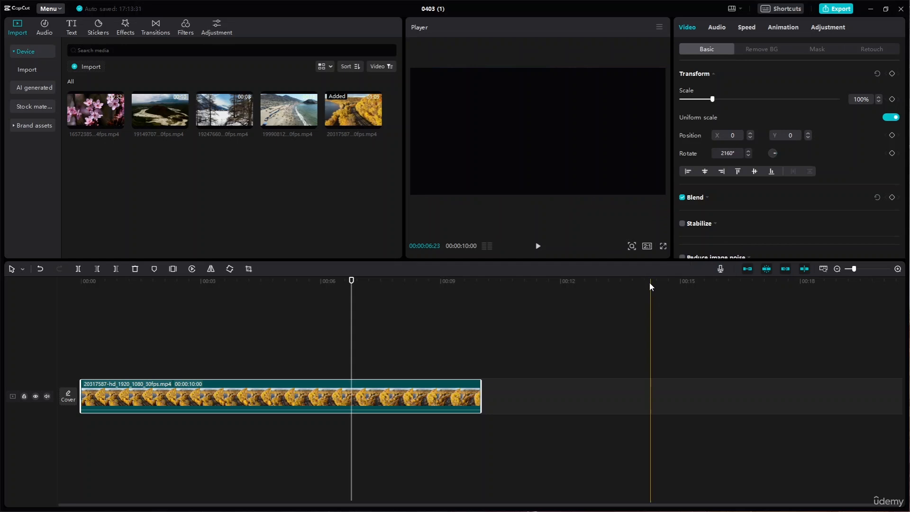
pyautogui.click(647, 246)
pyautogui.click(677, 393)
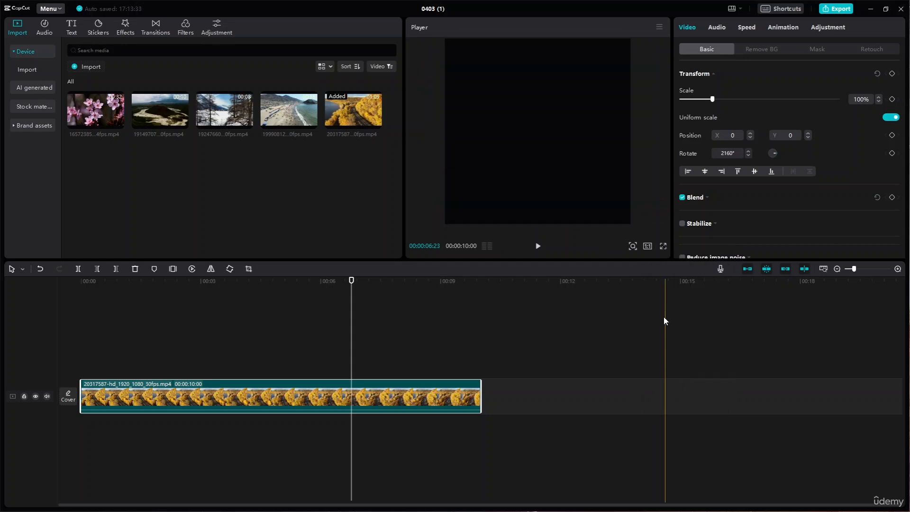
pyautogui.click(647, 246)
pyautogui.click(691, 376)
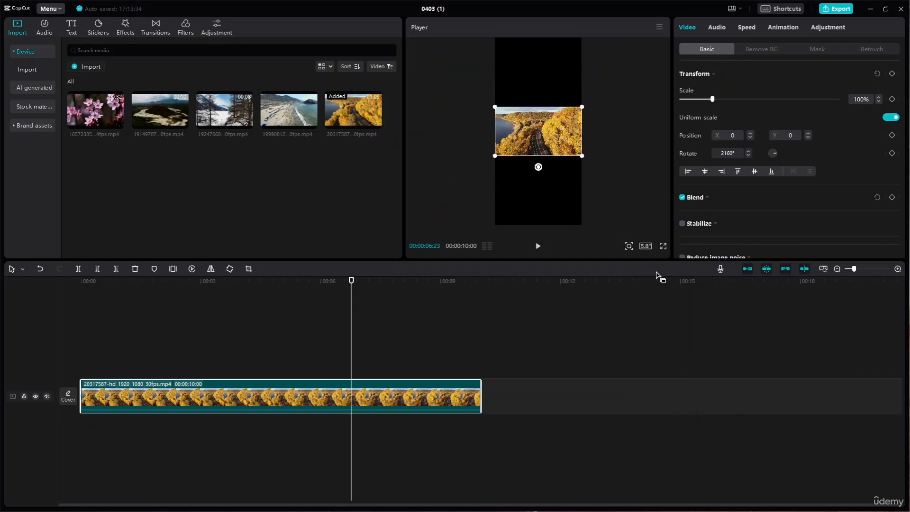
pyautogui.click(644, 246)
pyautogui.click(669, 348)
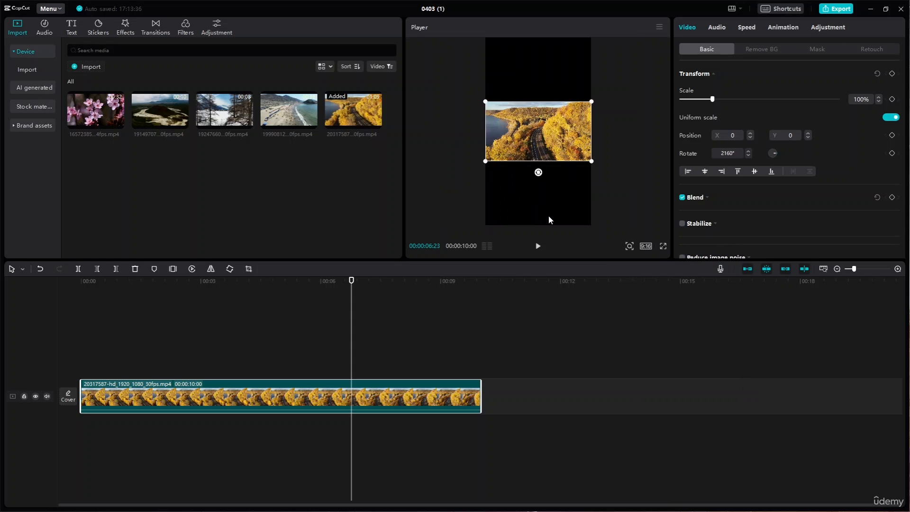
# - Set the project's aspect ratio to 16:9, and save its custom project settings with a higher frame rate
pyautogui.click(640, 246)
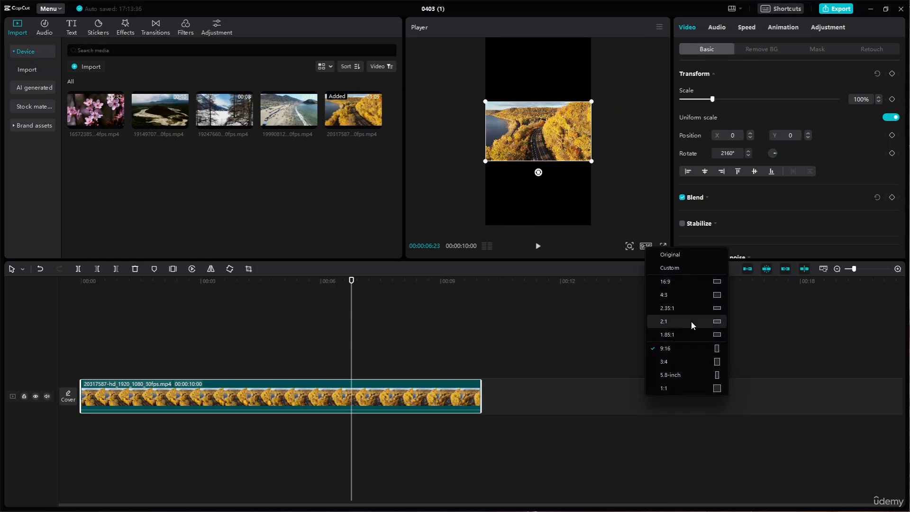
pyautogui.click(694, 281)
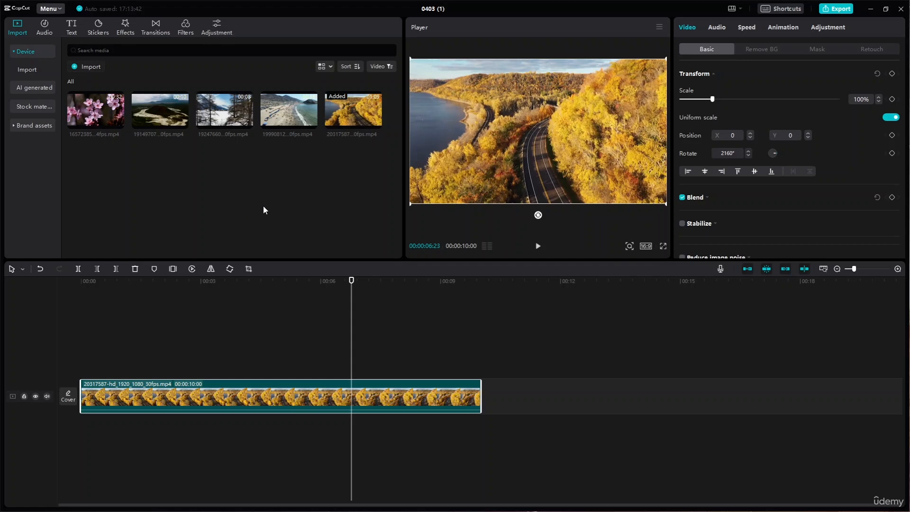
pyautogui.click(646, 245)
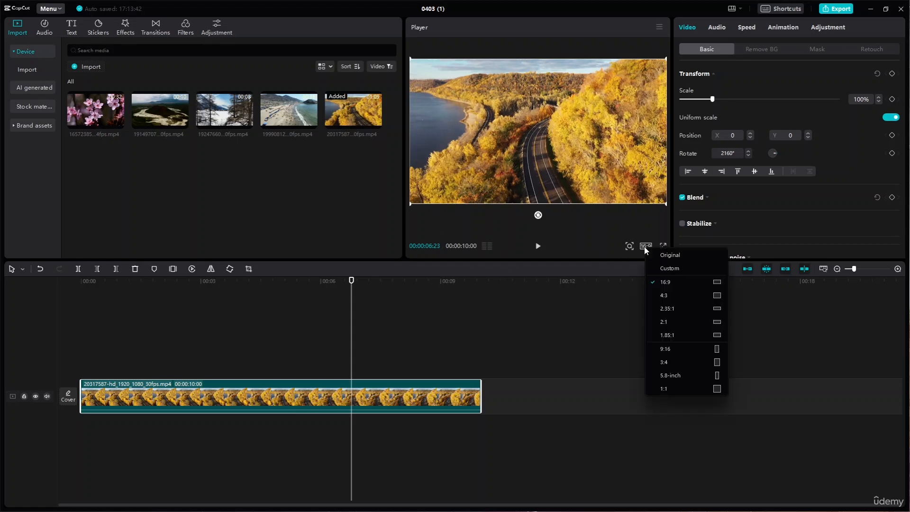
pyautogui.click(684, 273)
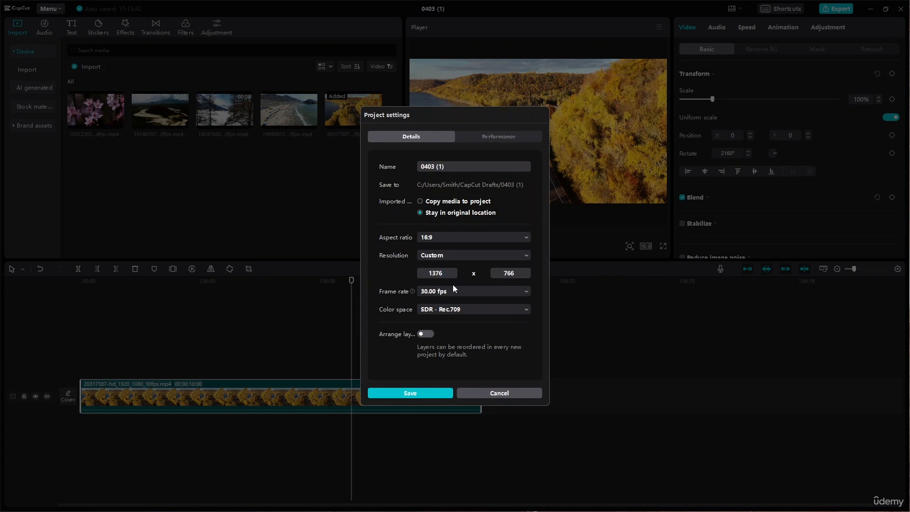
pyautogui.click(456, 237)
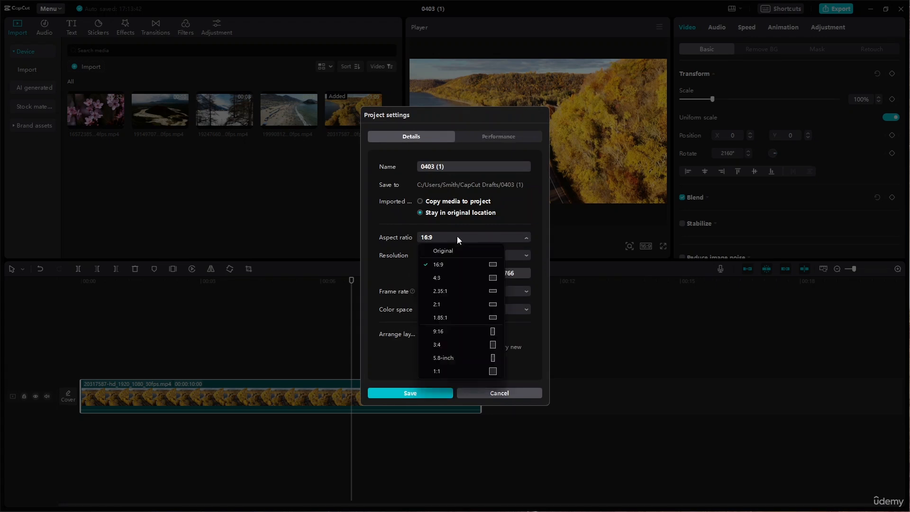
pyautogui.click(484, 234)
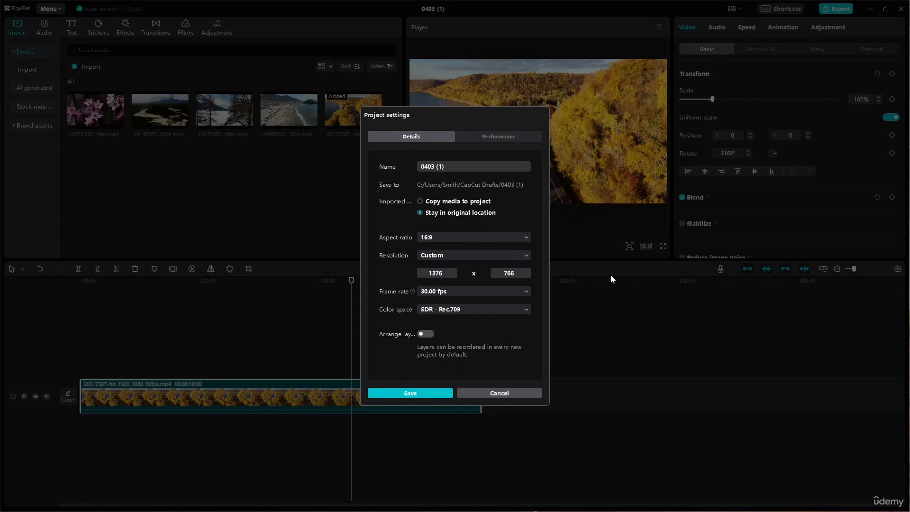
pyautogui.click(428, 294)
pyautogui.click(448, 368)
pyautogui.click(428, 392)
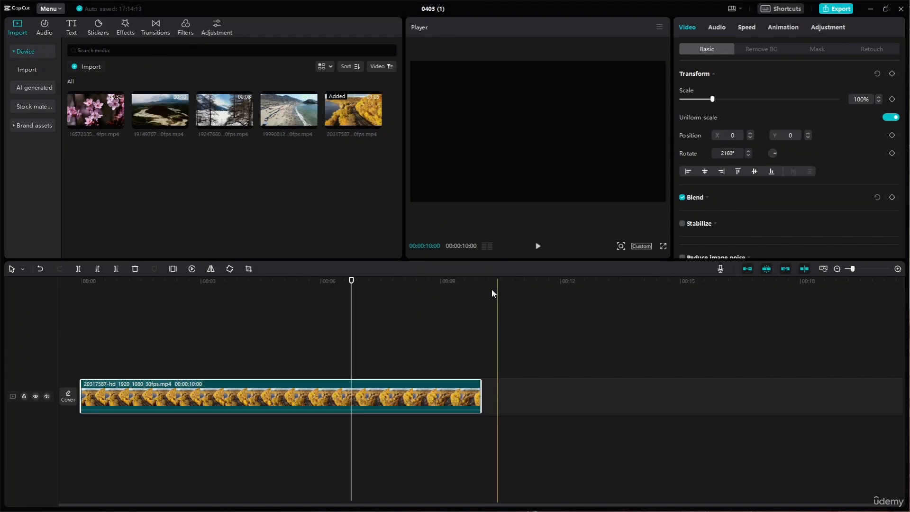
# - Play the clip to its end, replay it up to about 00:00:06:33, and look at its Crop ratio tool
pyautogui.click(538, 246)
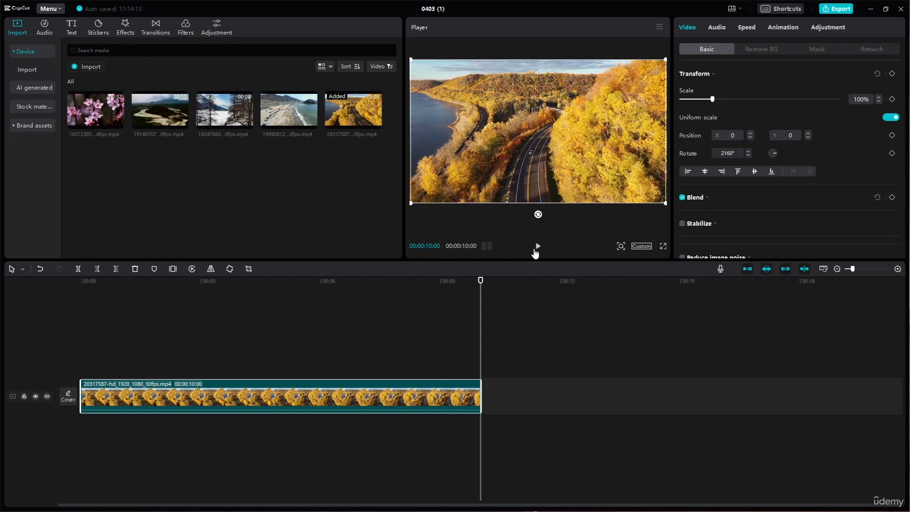
pyautogui.click(536, 246)
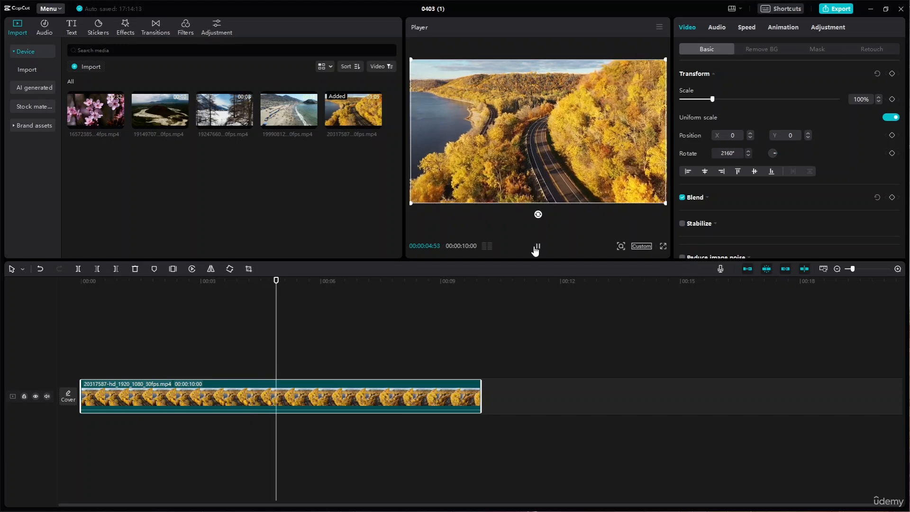
pyautogui.click(537, 247)
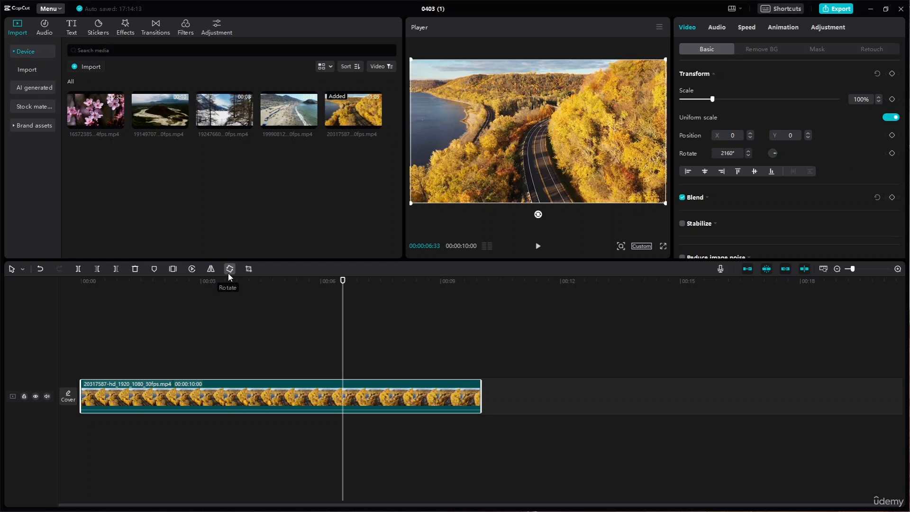
pyautogui.click(247, 269)
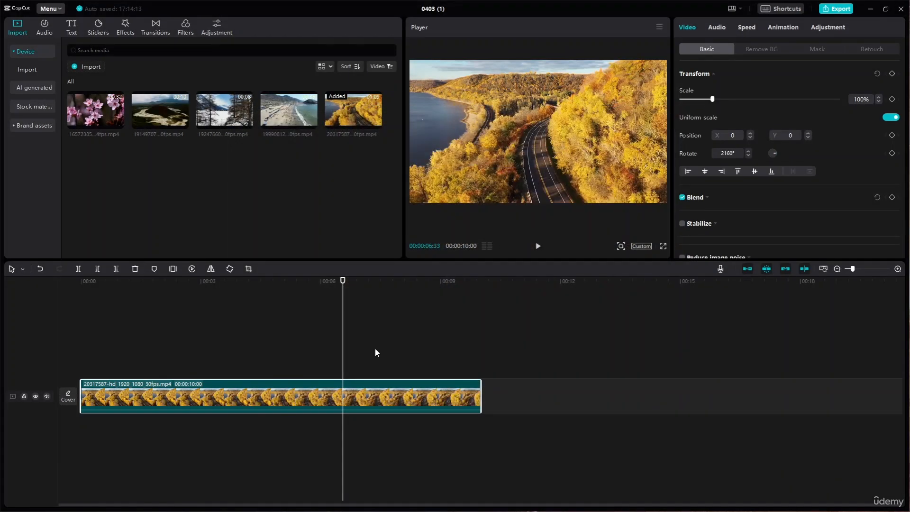
# - Add a Scale keyframe to the clip at 00:00:02:40, and move the playhead on to 00:00:04:50
pyautogui.moveTo(343, 283); pyautogui.dragTo(39, 300)
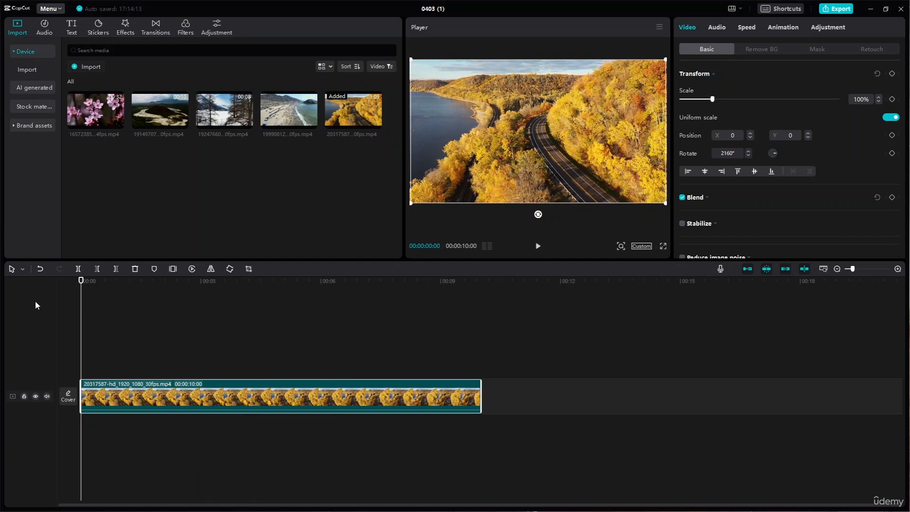
pyautogui.moveTo(81, 280); pyautogui.dragTo(188, 282)
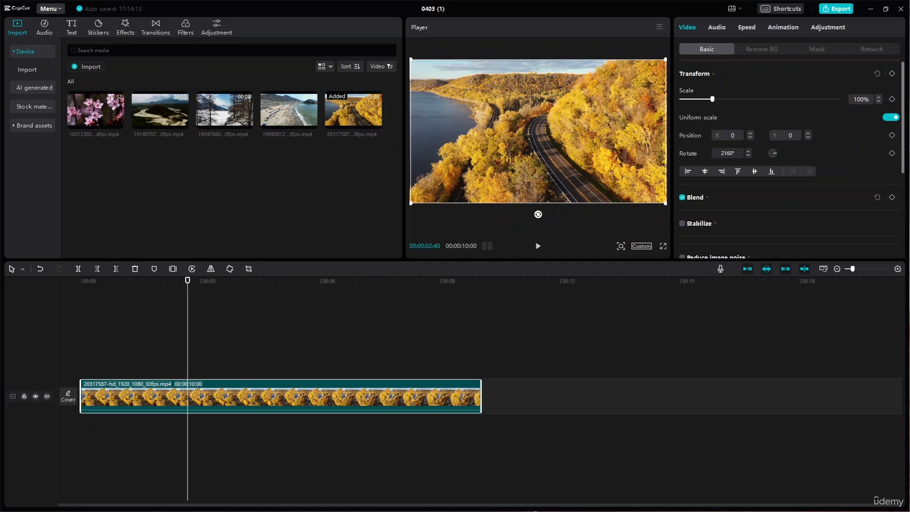
pyautogui.click(892, 99)
pyautogui.moveTo(195, 279); pyautogui.dragTo(264, 282)
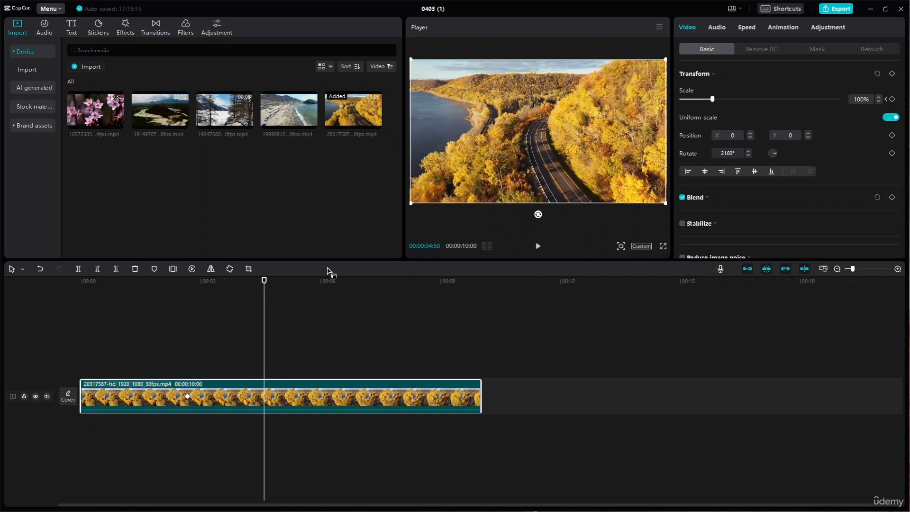
# - Set the clip's Scale to 170% at 00:00:04:50, and play the zoom animation from the start of the clip
pyautogui.moveTo(715, 100); pyautogui.dragTo(736, 102)
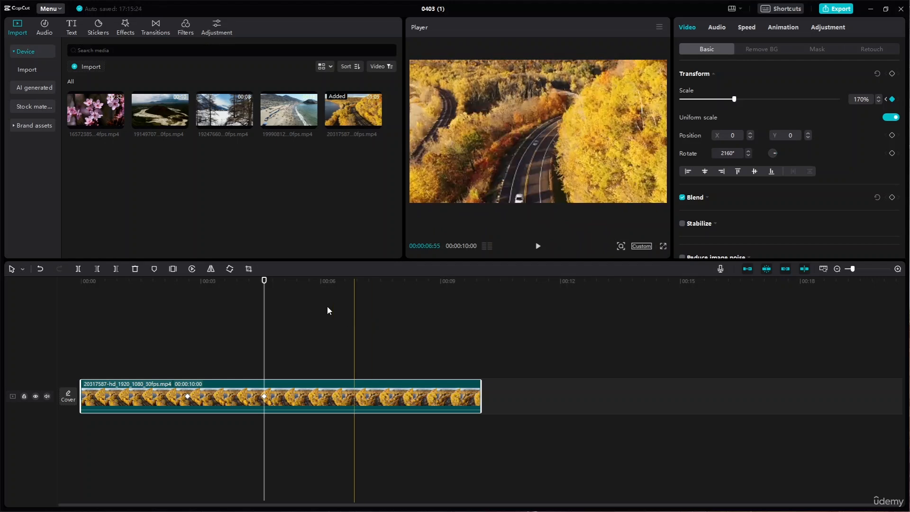
pyautogui.moveTo(264, 281); pyautogui.dragTo(7, 294)
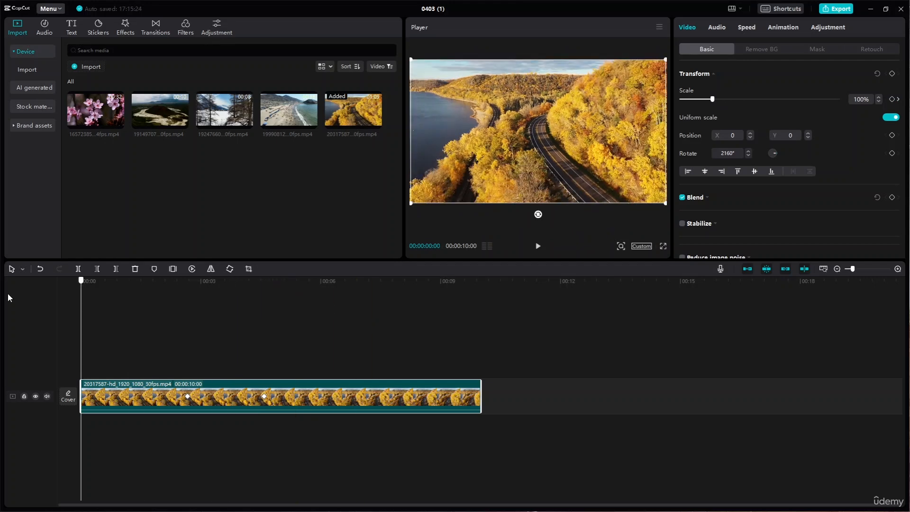
pyautogui.press('space')
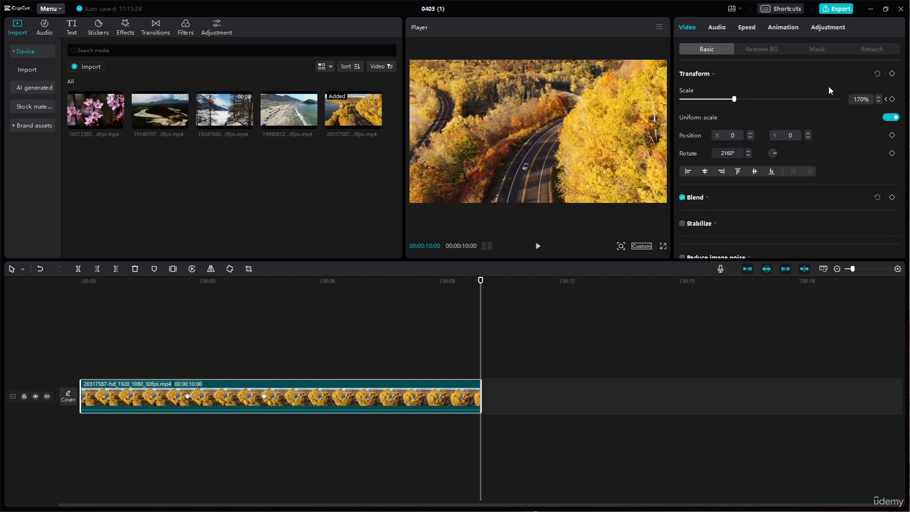
# - Move the second Scale keyframe on the clip to about 00:00:08, and replay the clip to check the zoom's speed
pyautogui.scroll(-5, 769, 251)
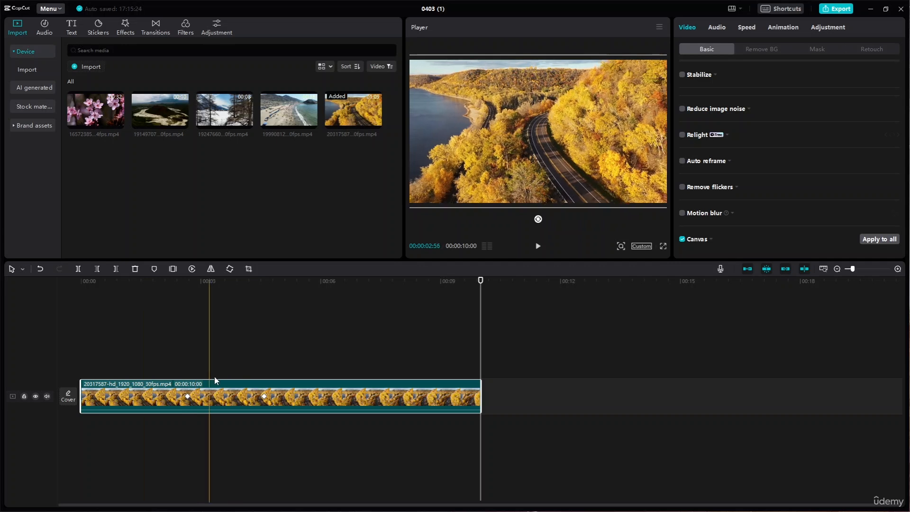
pyautogui.click(265, 397)
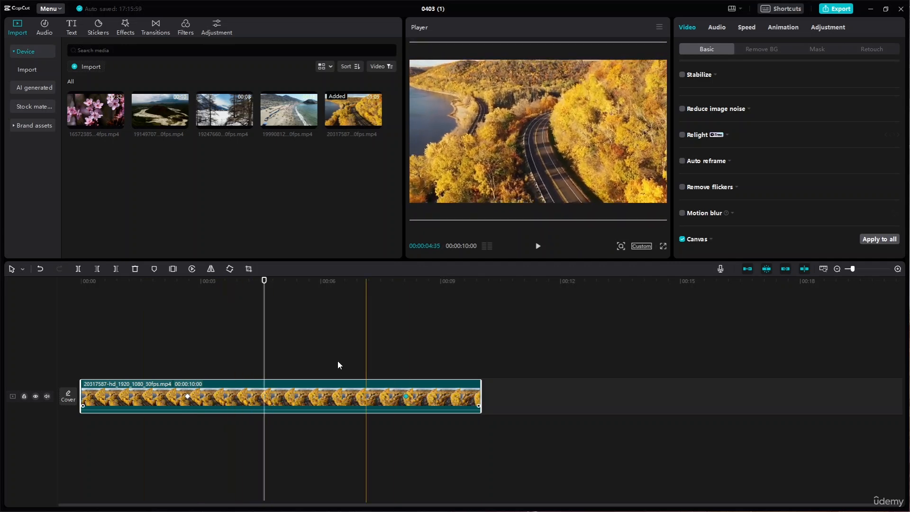
pyautogui.moveTo(266, 282); pyautogui.dragTo(216, 281)
pyautogui.press('space')
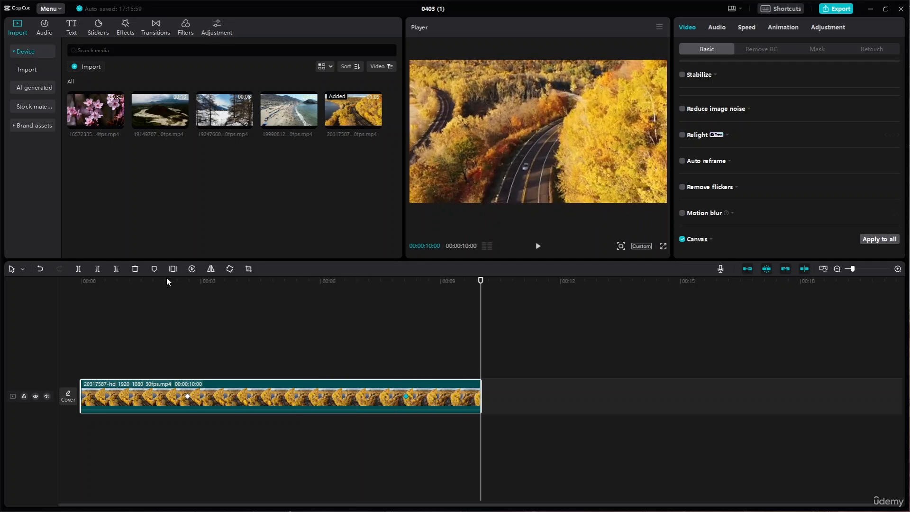
pyautogui.press('space')
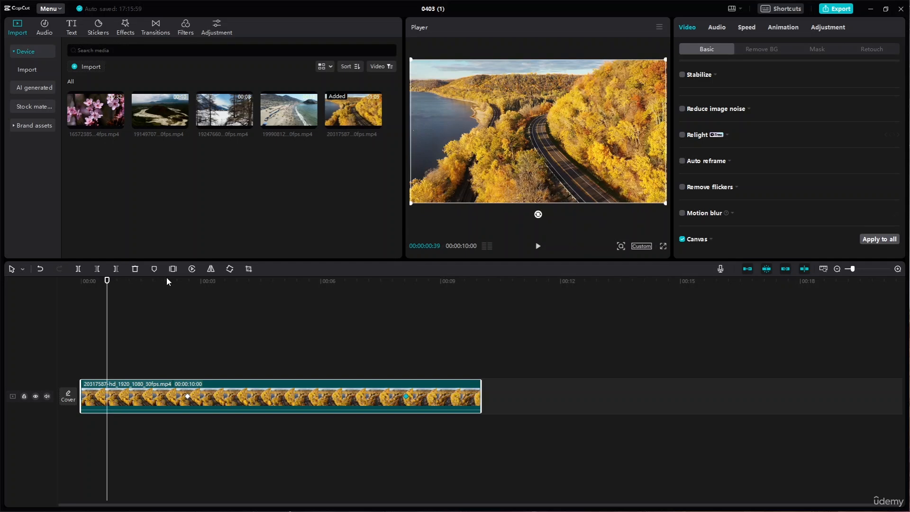
# - Increase the clip's rotation in single-degree increments up to 2171°, and lower it to 2169°
pyautogui.scroll(3, 720, 168)
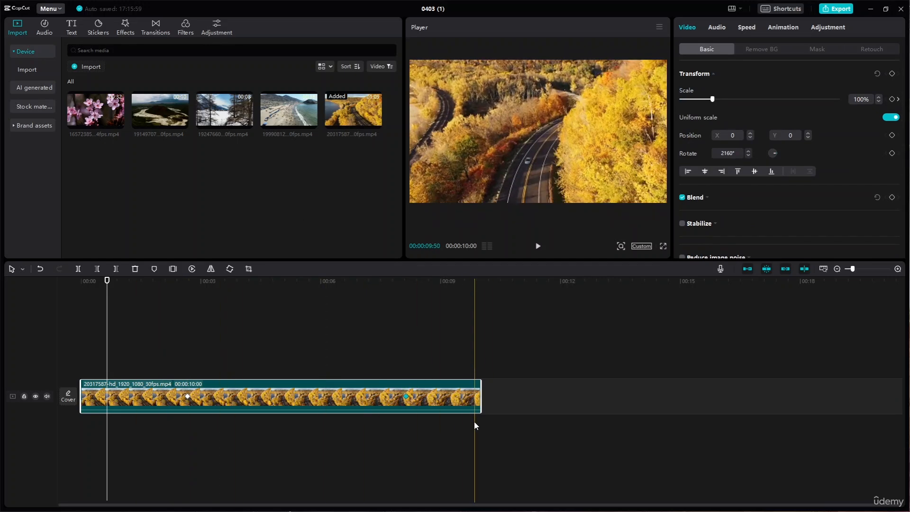
pyautogui.click(749, 151)
pyautogui.click(749, 151)
pyautogui.click(748, 151)
pyautogui.click(748, 151)
pyautogui.click(749, 150)
pyautogui.click(749, 151)
pyautogui.click(749, 151)
pyautogui.click(749, 151)
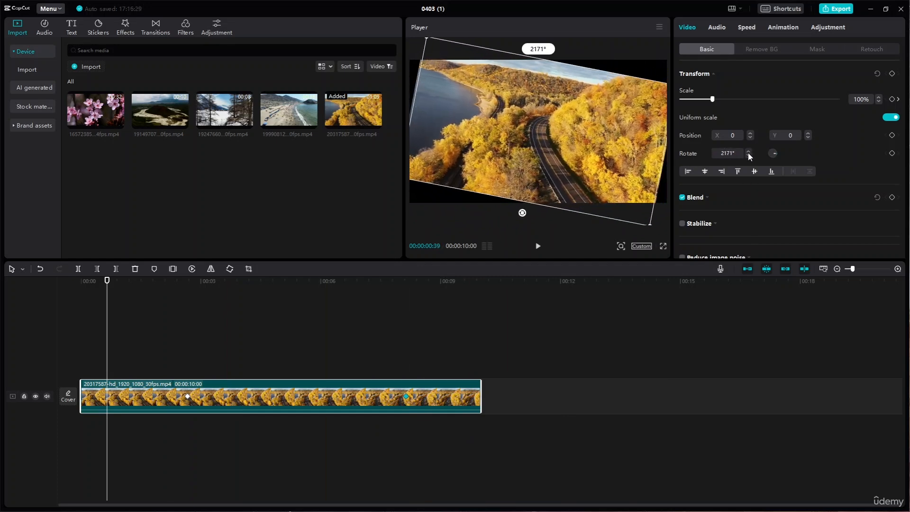
pyautogui.click(749, 156)
pyautogui.click(749, 156)
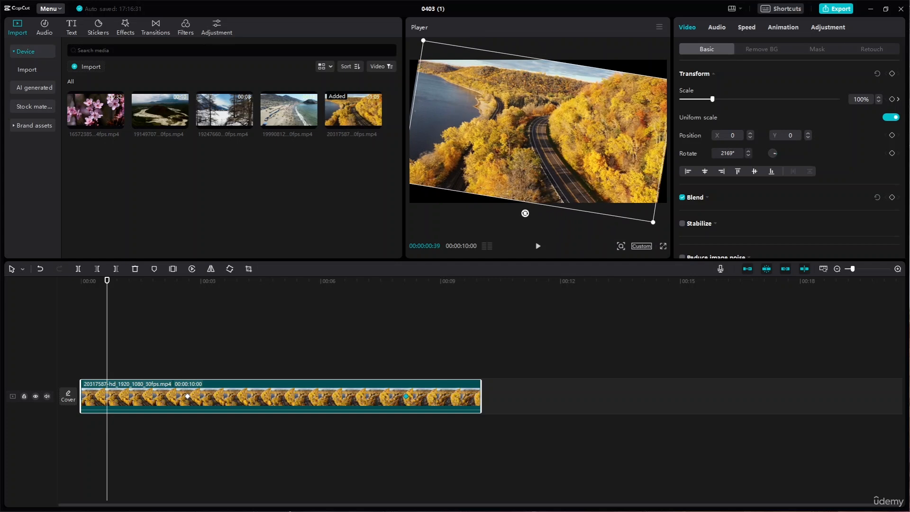
# - Set the clip's rotation to 0°
pyautogui.moveTo(733, 153); pyautogui.dragTo(675, 160)
pyautogui.write('0')
pyautogui.press('Return')
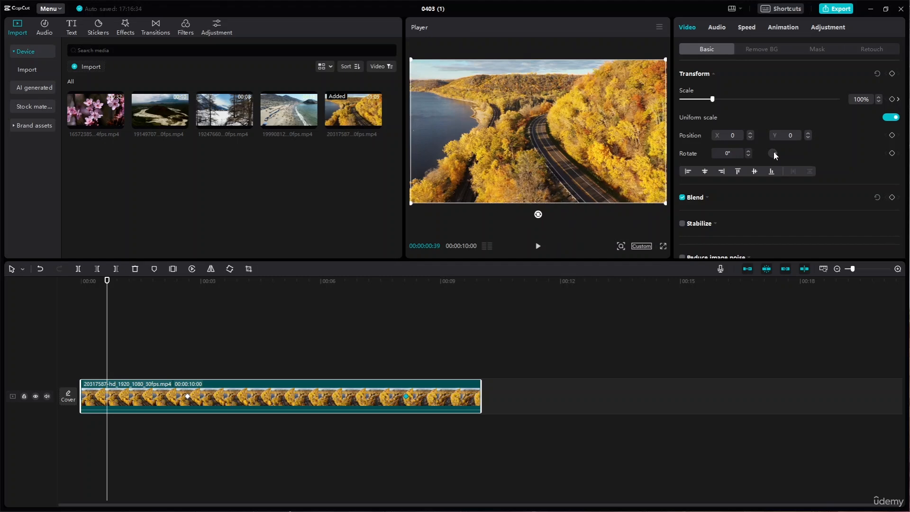
# - Turn the clip with the rotation dial, and rotate it freely in the player to 2297°
pyautogui.moveTo(774, 151); pyautogui.dragTo(809, 150)
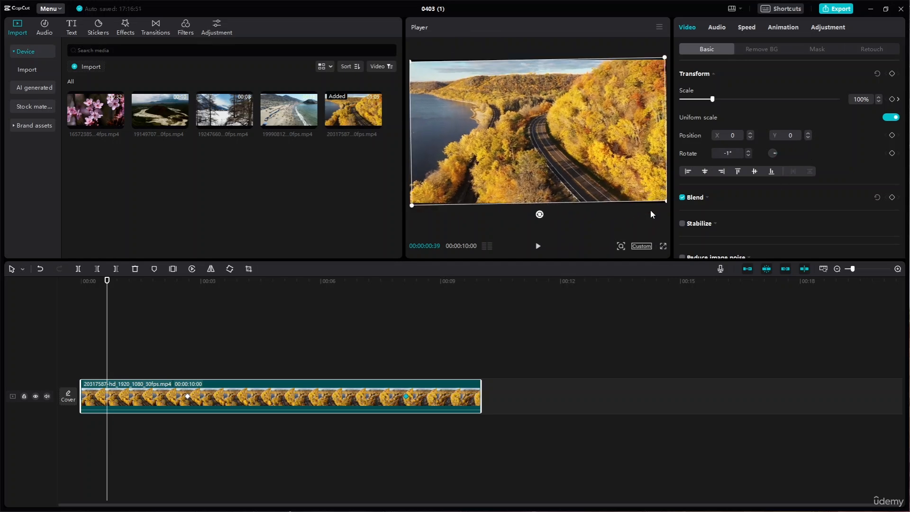
pyautogui.moveTo(540, 211)
pyautogui.mouseDown()
pyautogui.moveTo(526, 212)
pyautogui.moveTo(478, 156)
pyautogui.moveTo(562, 79)
pyautogui.moveTo(575, 211)
pyautogui.moveTo(468, 88)
pyautogui.moveTo(621, 106)
pyautogui.moveTo(573, 190)
pyautogui.moveTo(608, 181)
pyautogui.moveTo(521, 169)
pyautogui.moveTo(508, 131)
pyautogui.moveTo(593, 238)
pyautogui.moveTo(549, 222)
pyautogui.mouseUp()
pyautogui.moveTo(715, 186); pyautogui.dragTo(481, 317)
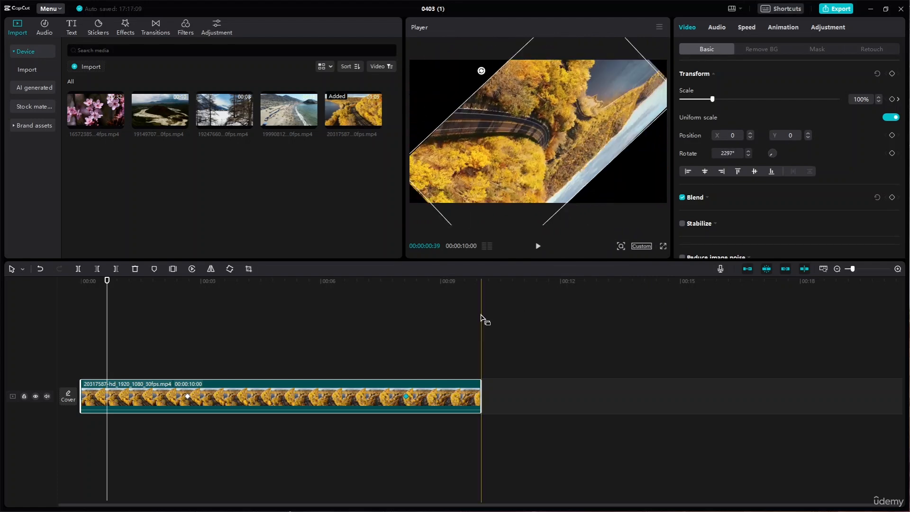